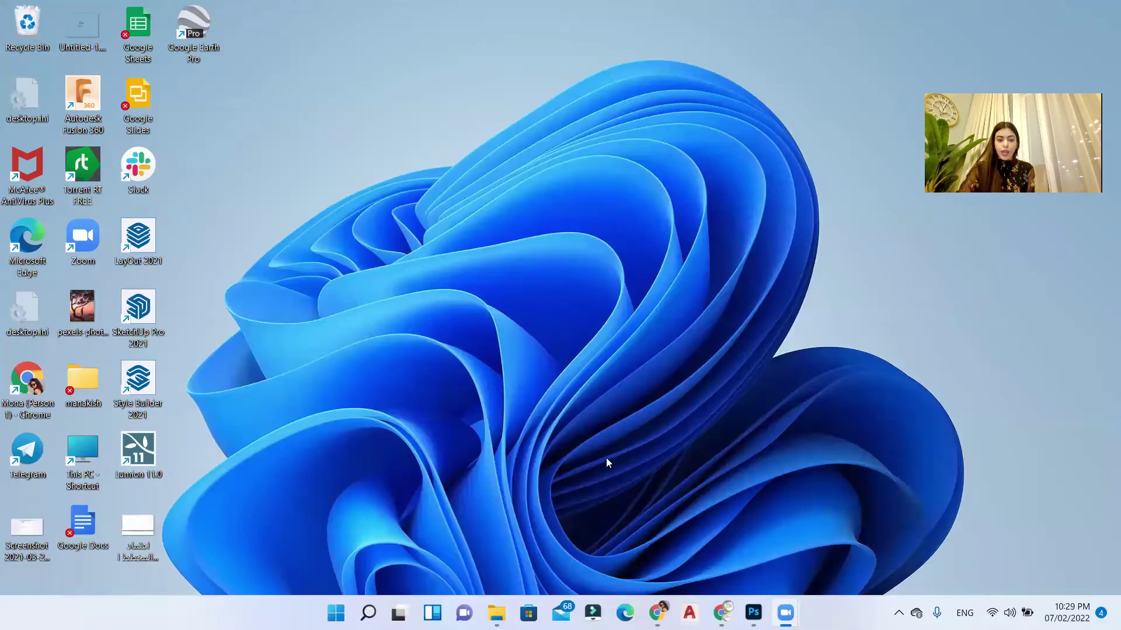
- Open IMG_1997.JPG from the tut 11 folder in Photoshop and start a new document
click(497, 612)
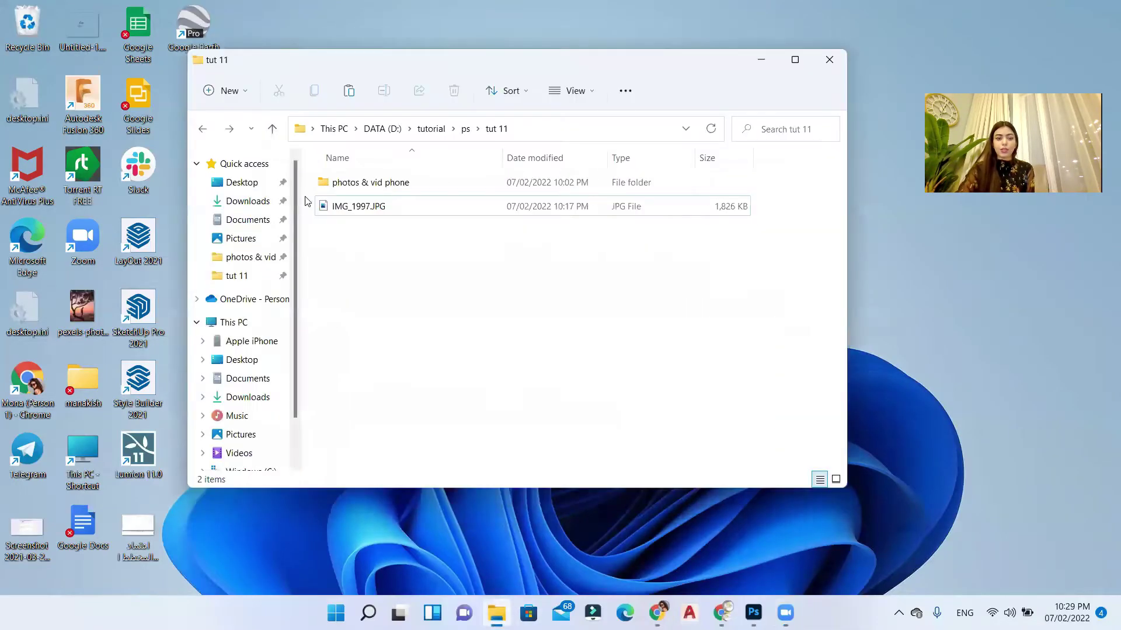
click(335, 206)
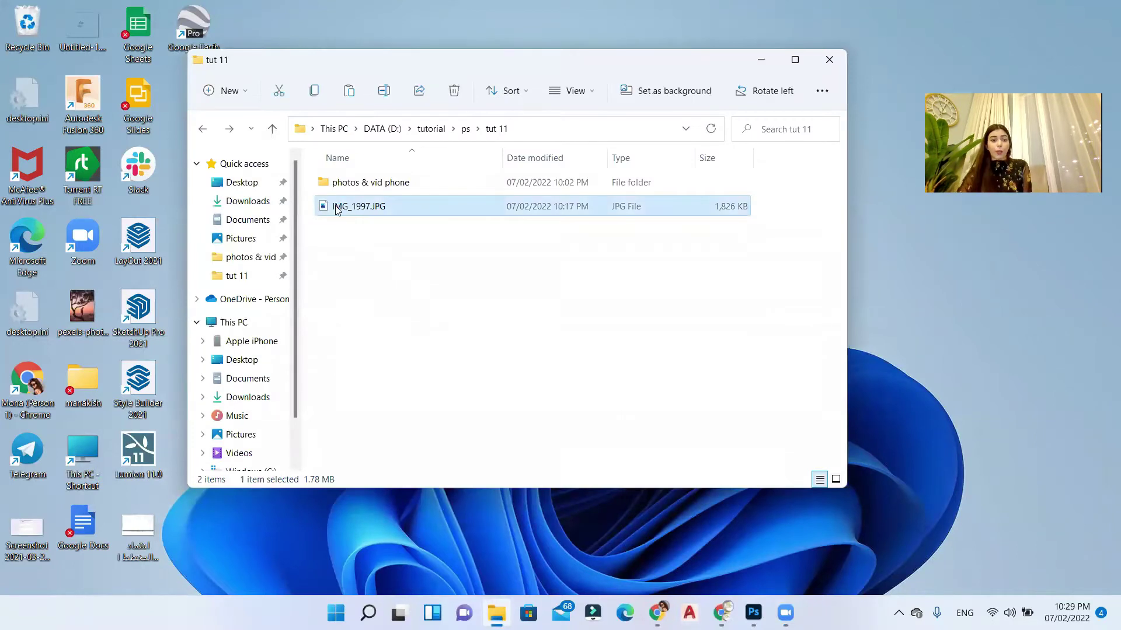
right_click(336, 210)
mouse_move(392, 284)
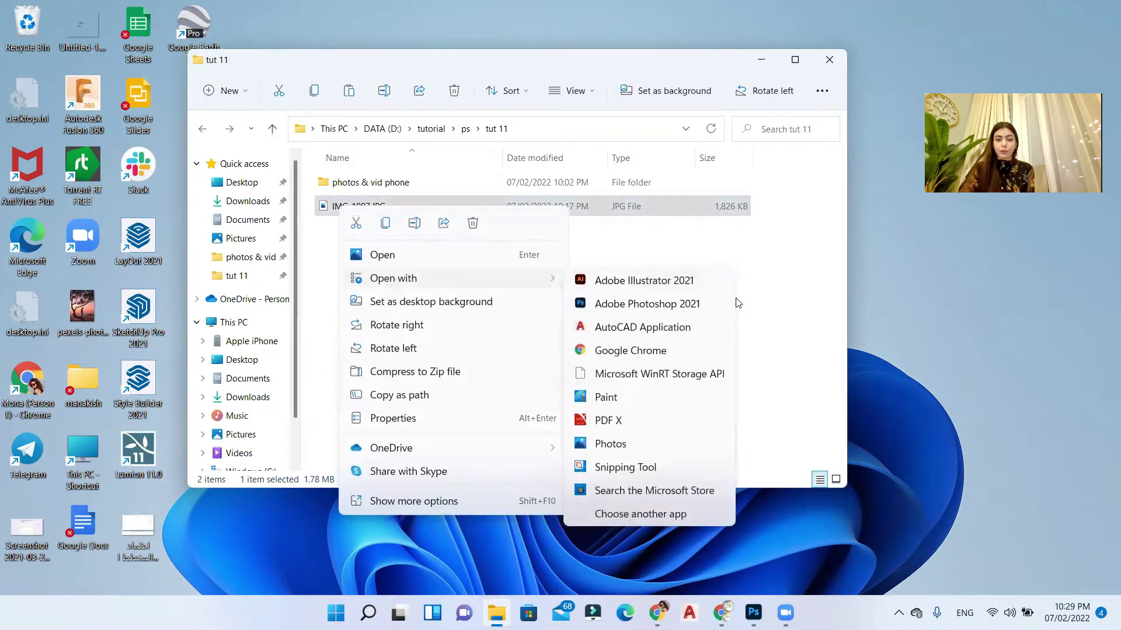
click(723, 303)
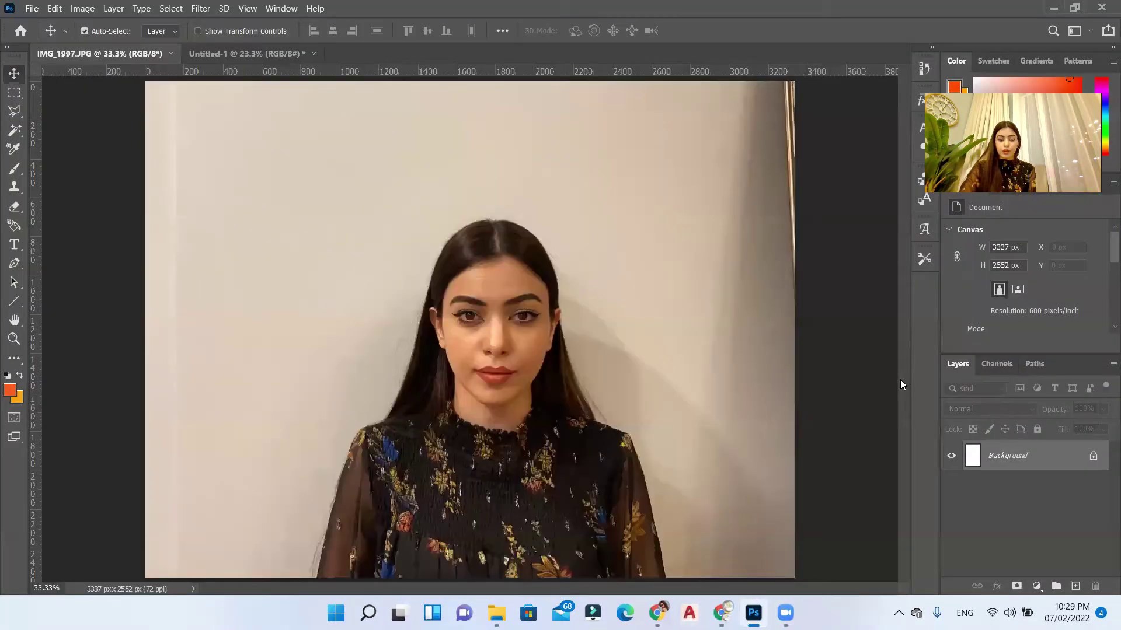
click(33, 8)
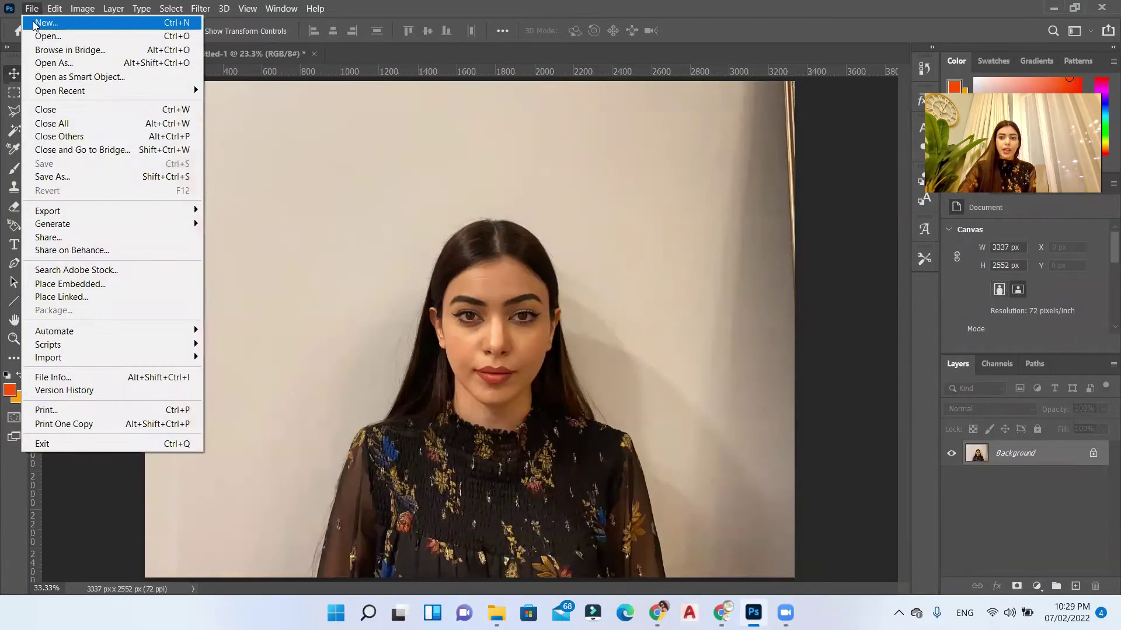
click(46, 23)
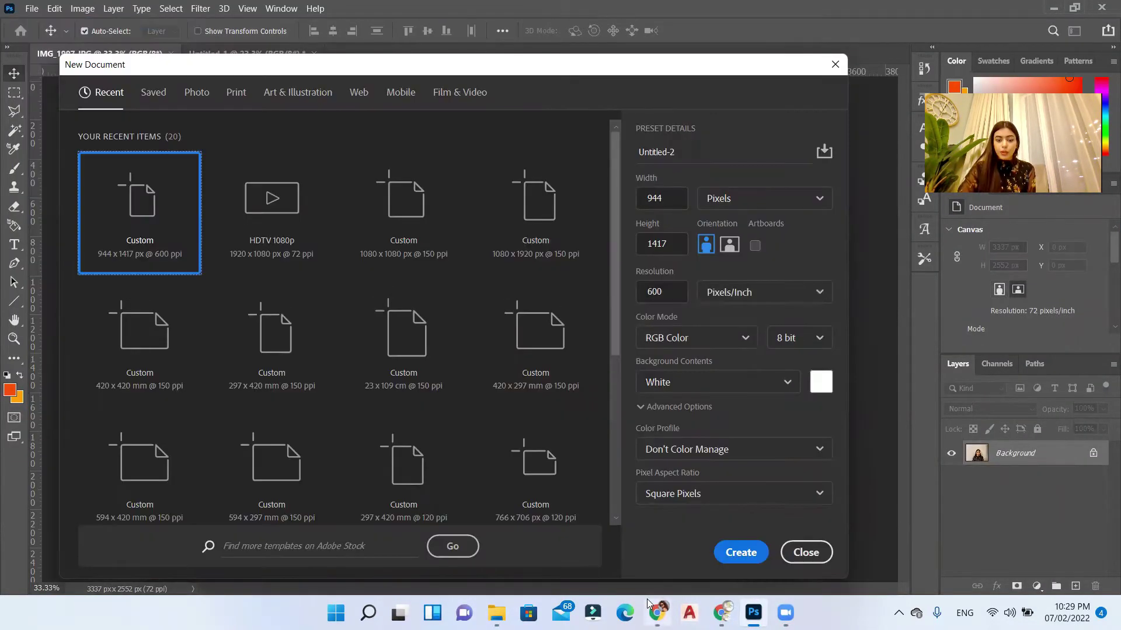
- Bring up the UAE ID photo requirements page (40×60 mm at 600 DPI) in Chrome
mouse_move(657, 610)
click(671, 526)
scroll(342, 400, up, 5)
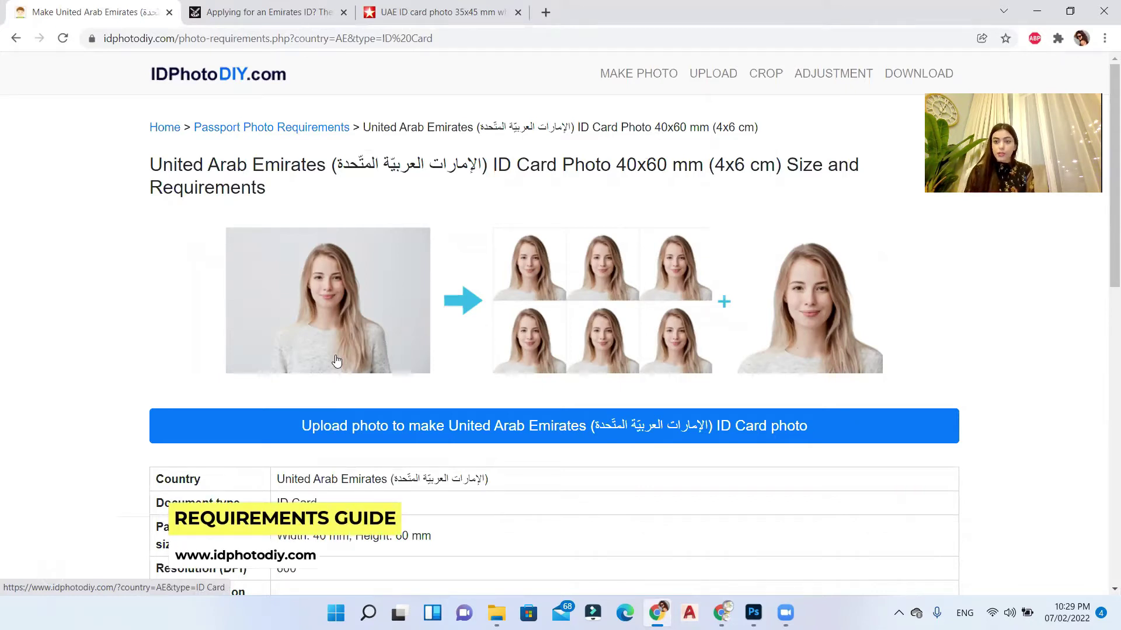
- Scroll to the spec table showing white background, 944×1417 pixels and head 70–80%
scroll(310, 340, down, 3)
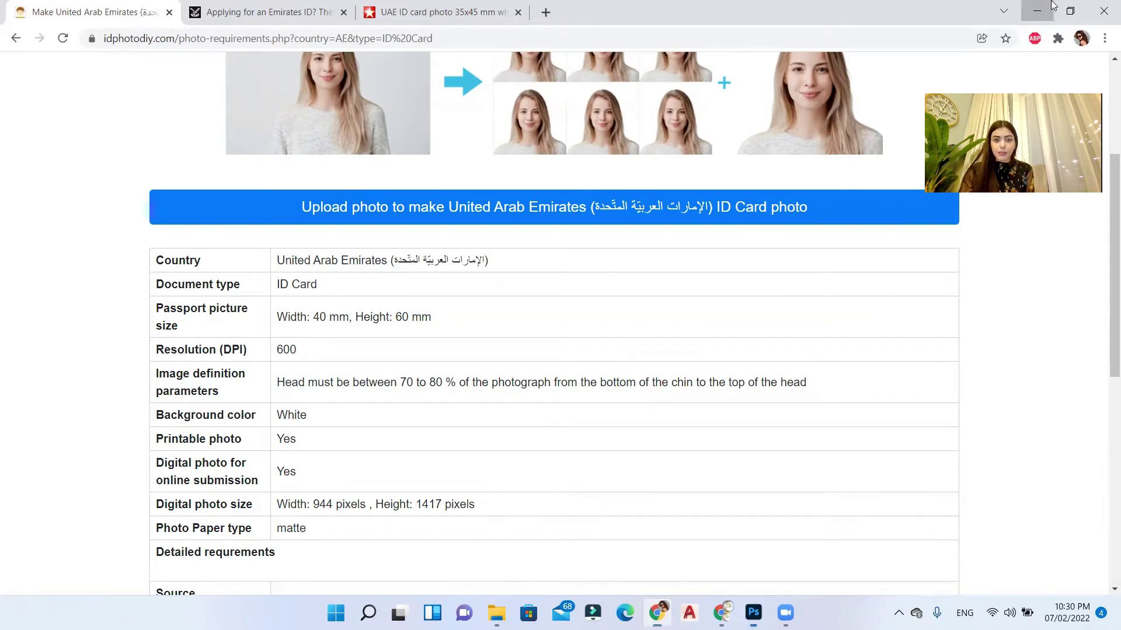
- Confirm 944×1417 px at 600 ppi and create the blank Untitled-2 document
click(1037, 11)
click(670, 244)
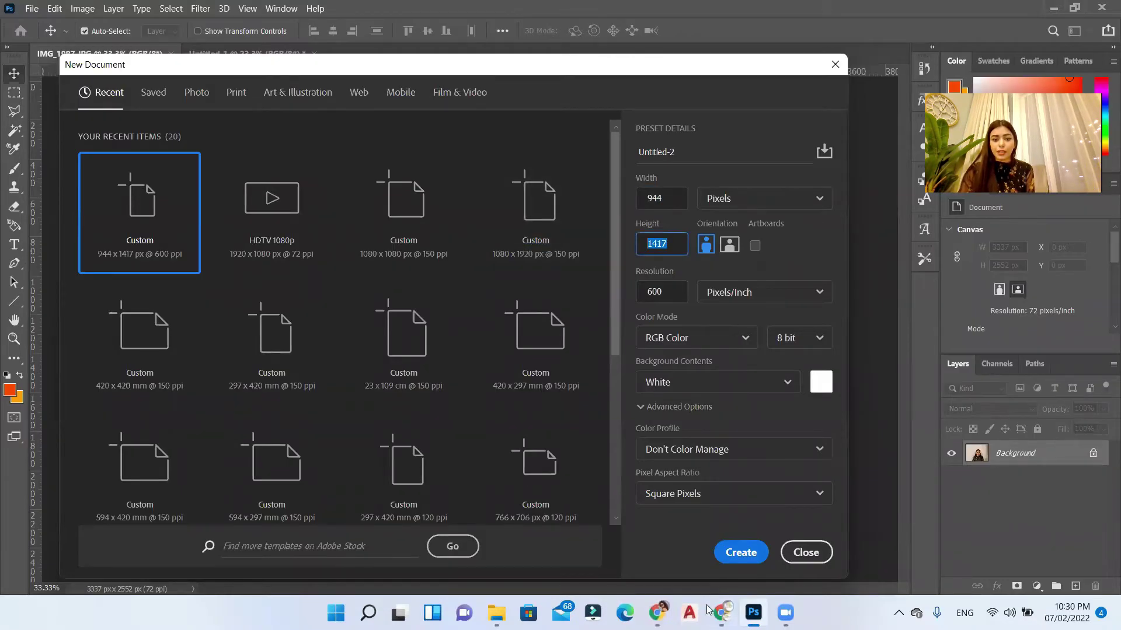
key(Tab)
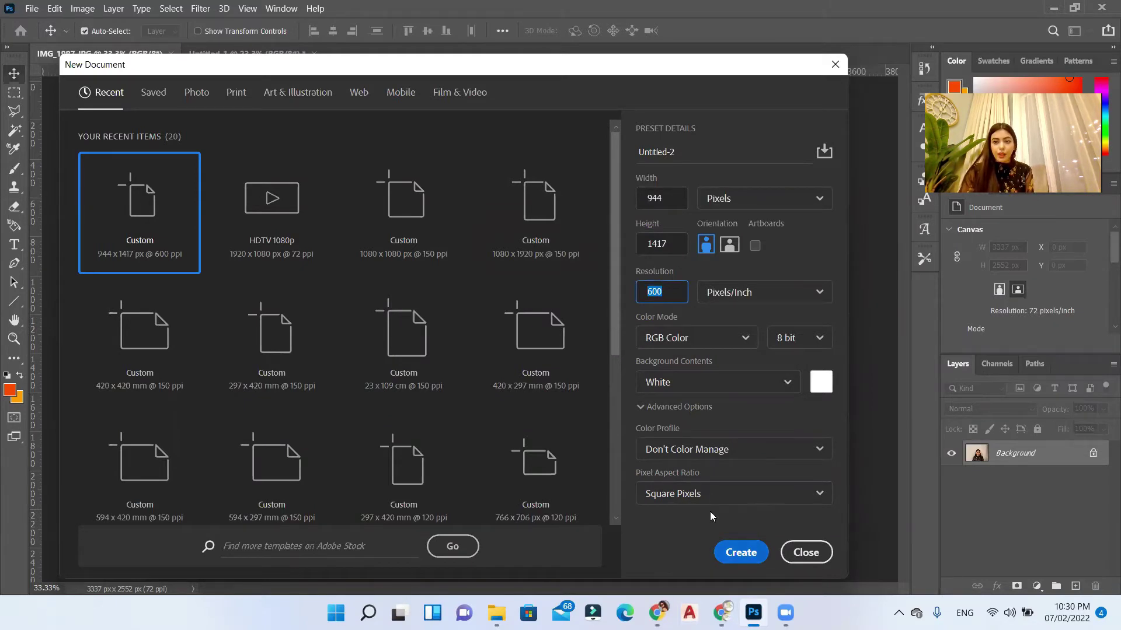
key(Return)
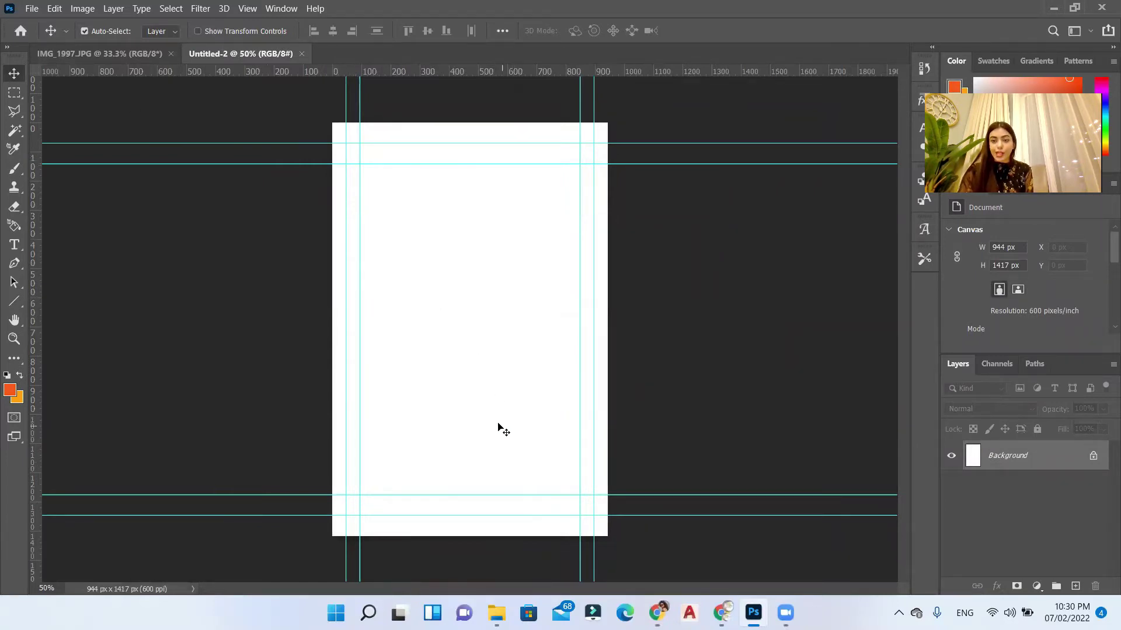
- Drag the portrait into Untitled-2 as Layer 1 and start Free Transform
click(105, 53)
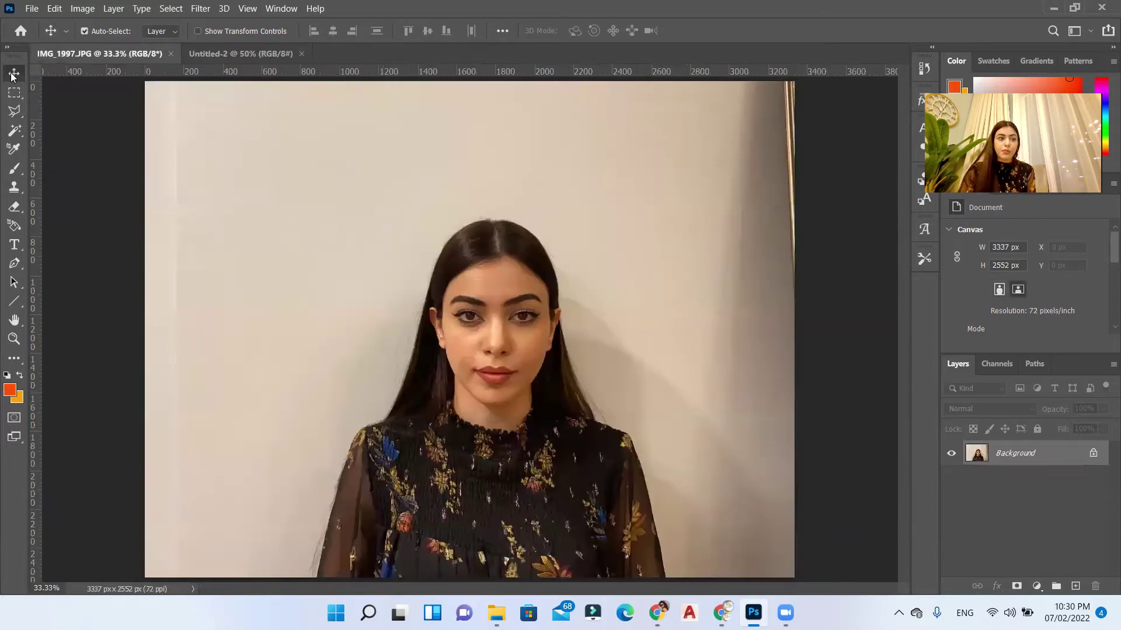
click(243, 53)
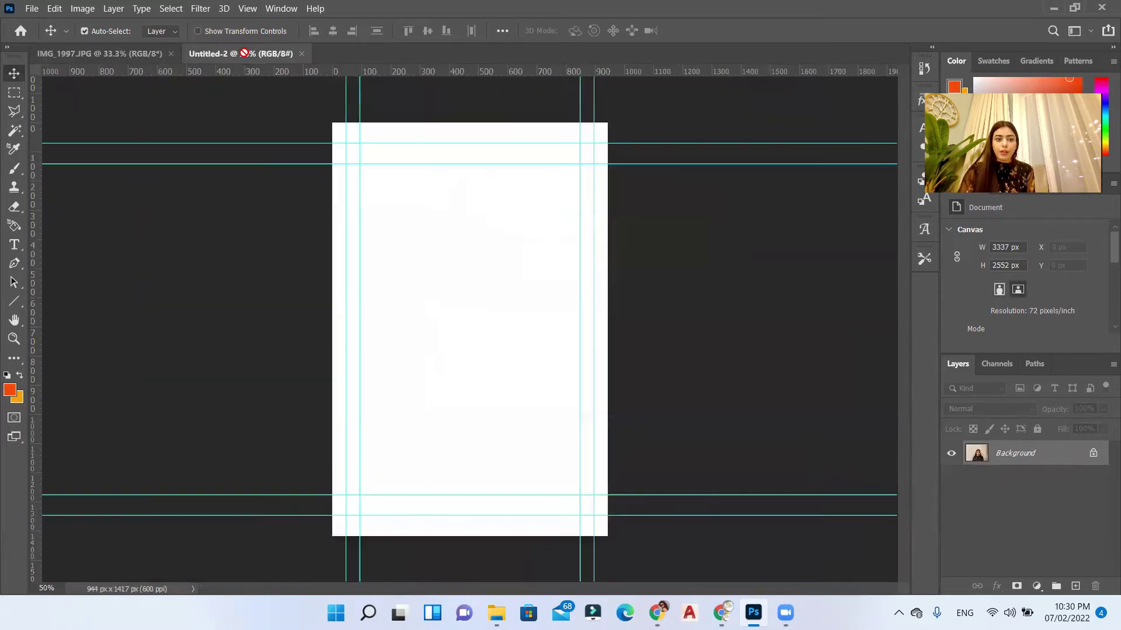
drag(499, 226, 485, 247)
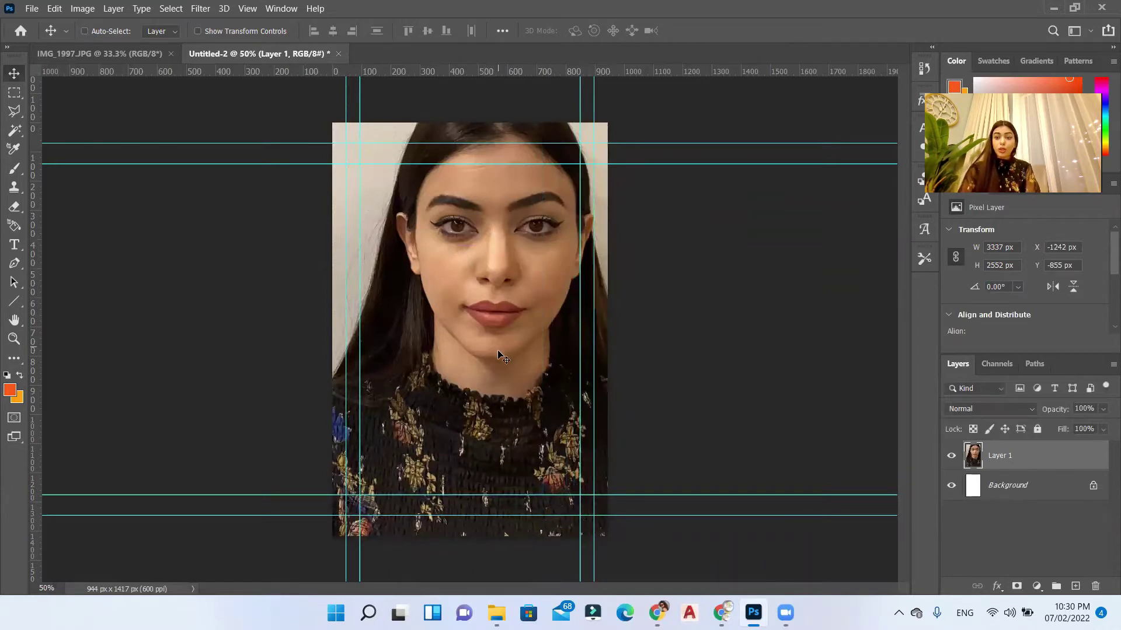
key(ctrl+t)
key(ctrl+0)
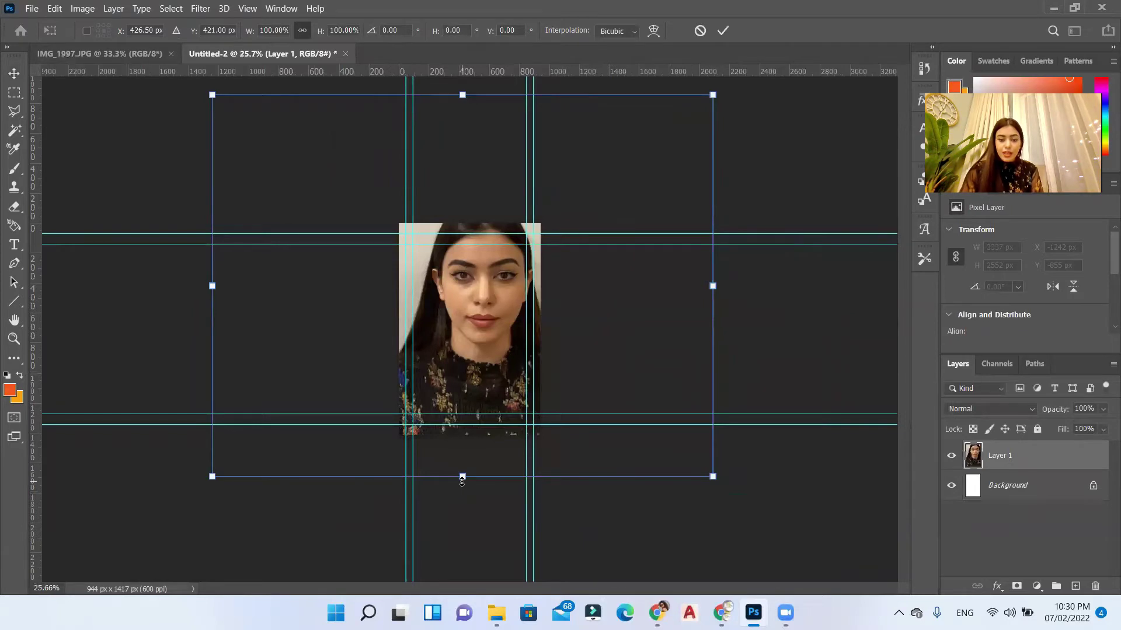
- Reread the rule that the head must fill 70–80% of the photo
click(657, 612)
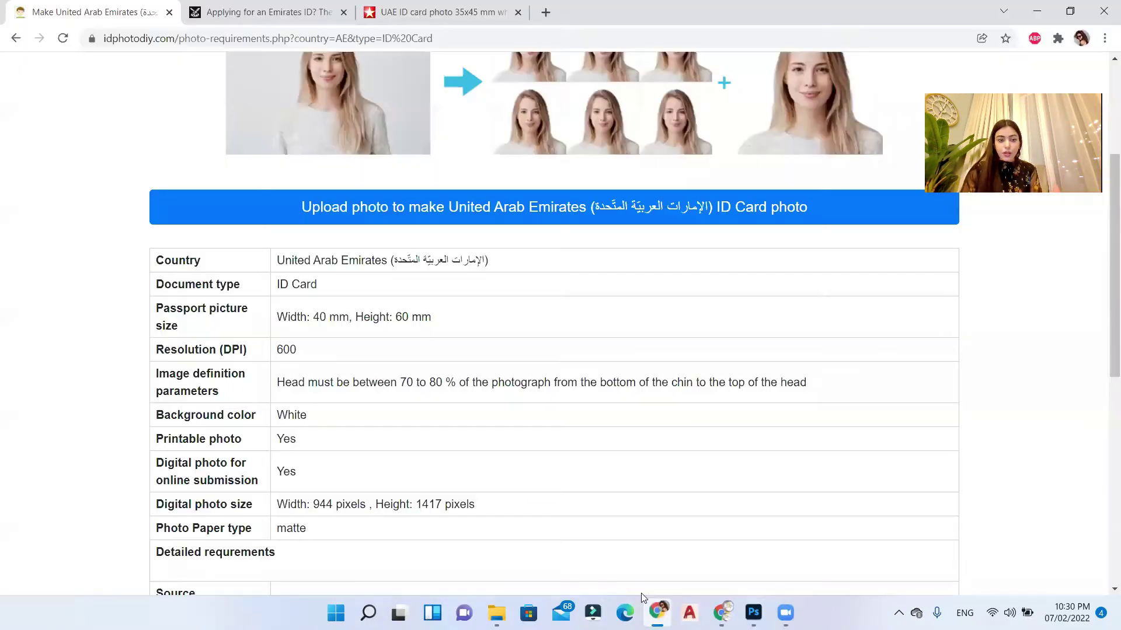
scroll(408, 430, down, 1)
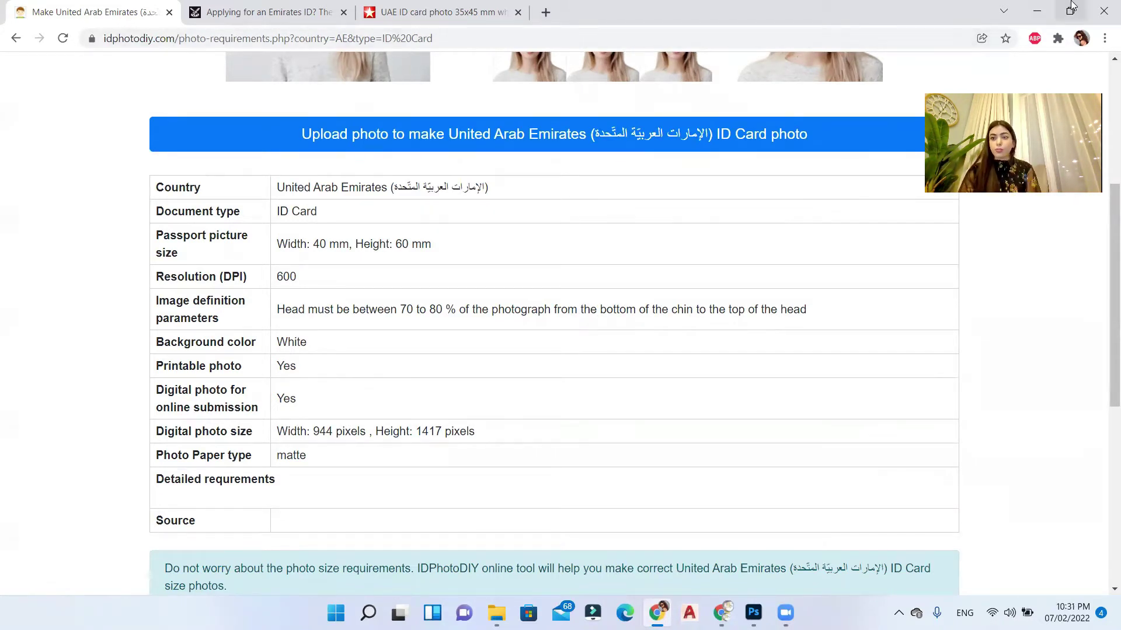
- Scale the portrait to about 85%, position the head within the guides, and commit
click(1037, 11)
drag(463, 94, 458, 136)
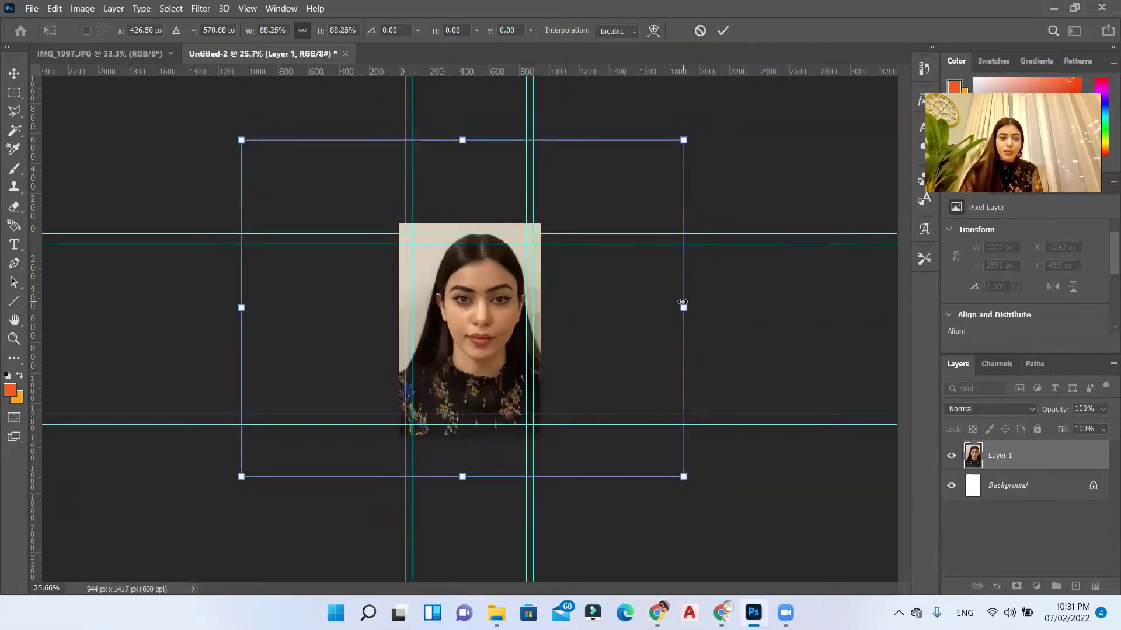
drag(683, 303, 666, 305)
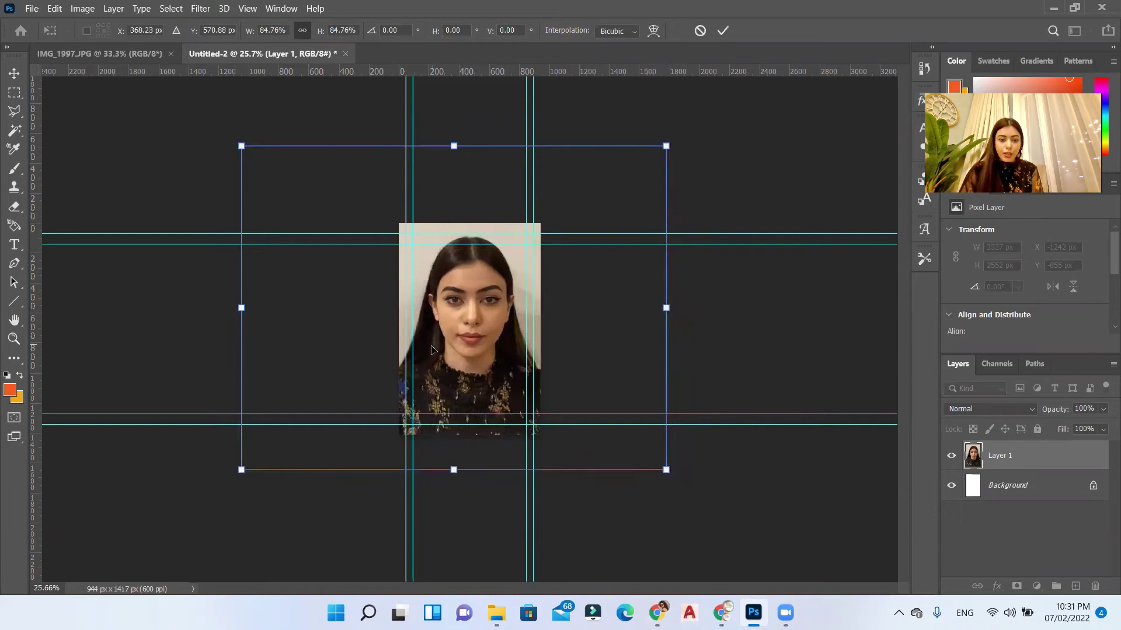
drag(456, 344, 459, 344)
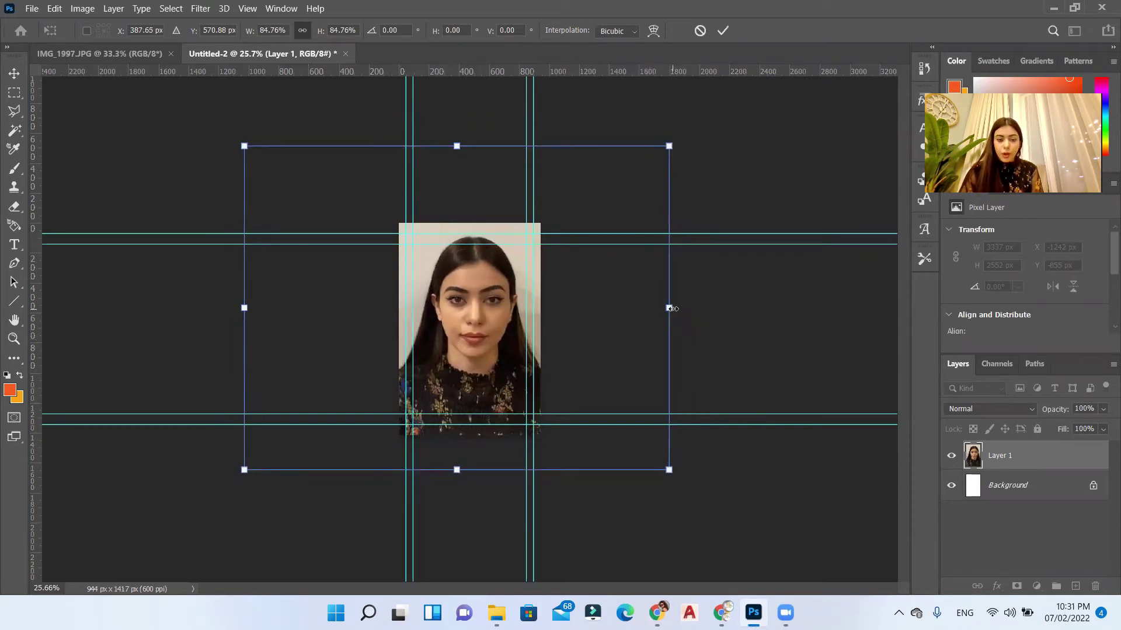
drag(670, 308, 665, 292)
drag(487, 279, 488, 320)
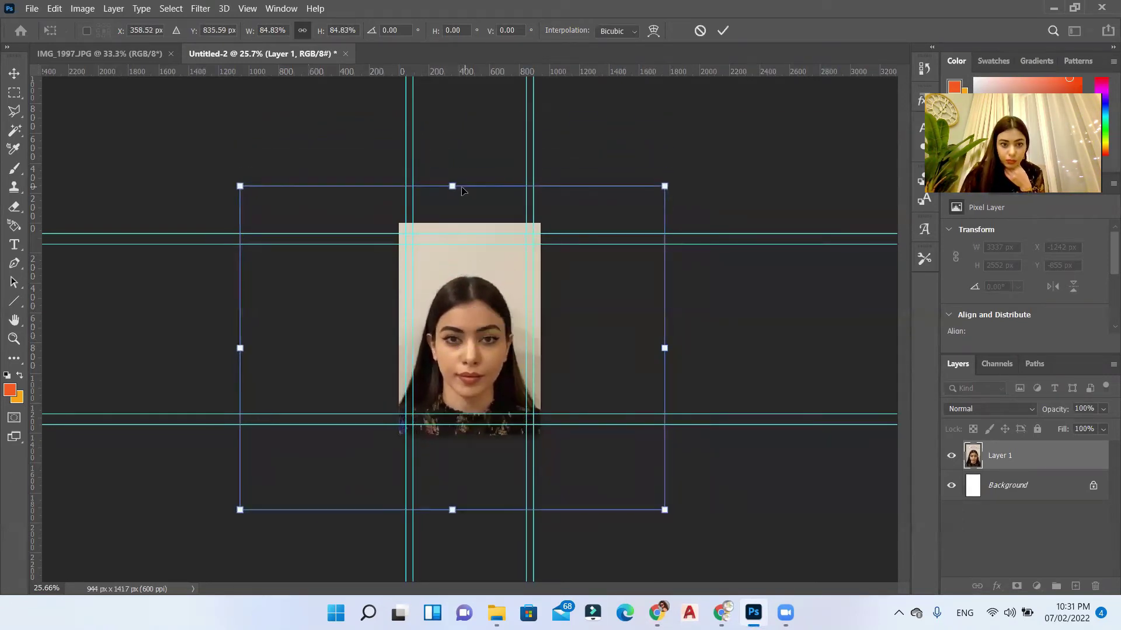
drag(462, 191, 455, 151)
key(Return)
key(z)
click(502, 332)
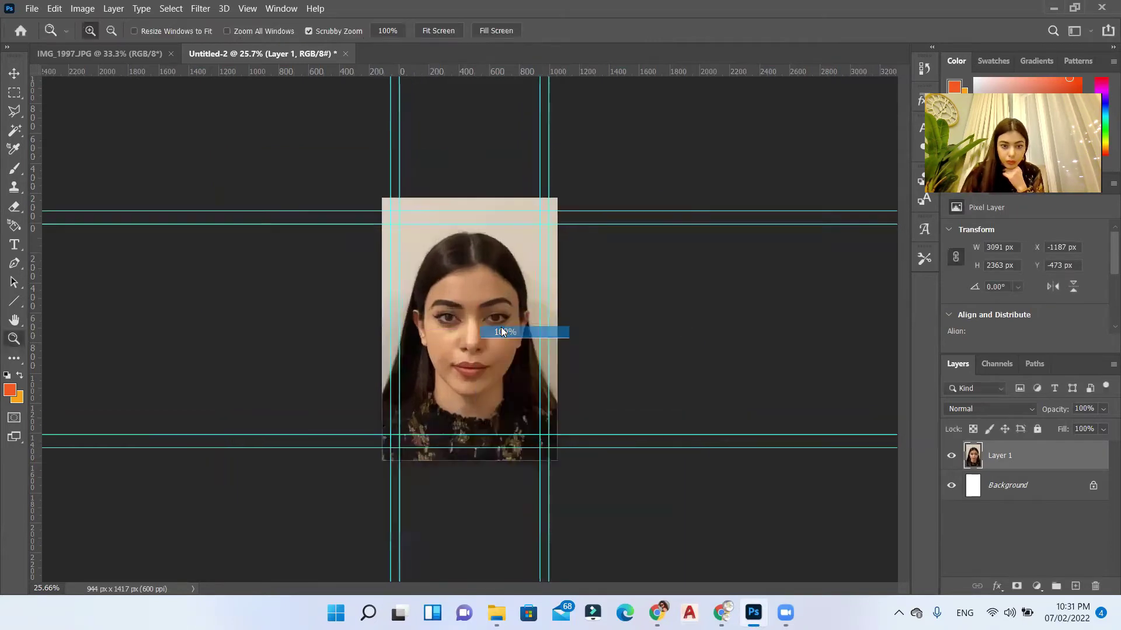
key(ctrl+minus)
key(v)
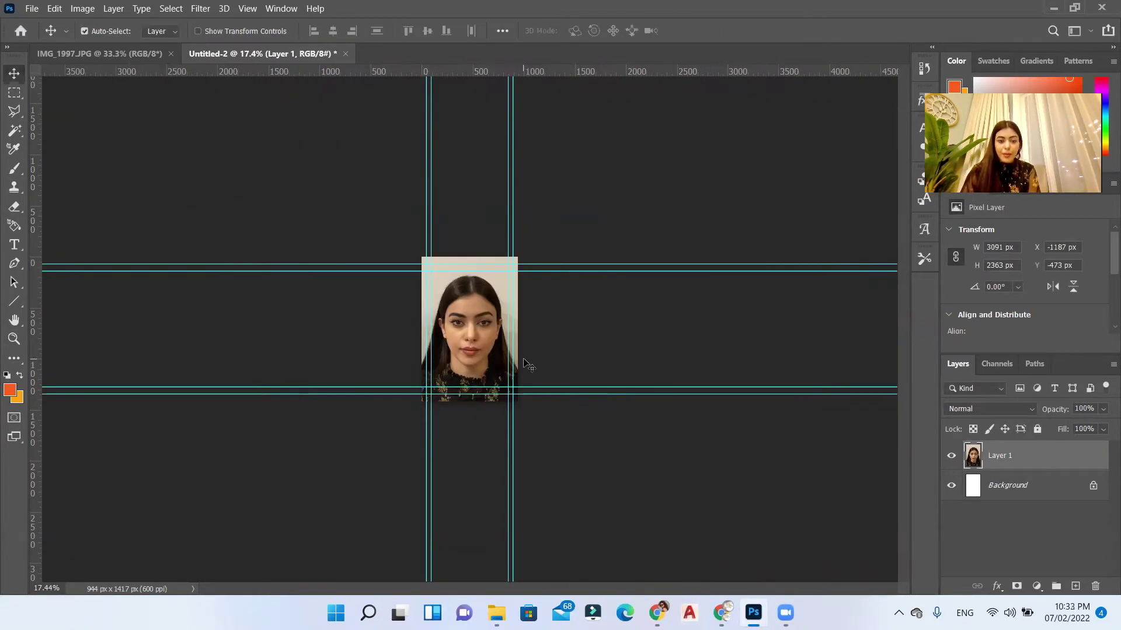
- Drag every horizontal and vertical guide back onto the rulers to delete them
drag(636, 265, 607, 71)
drag(512, 233, 35, 202)
drag(429, 234, 35, 201)
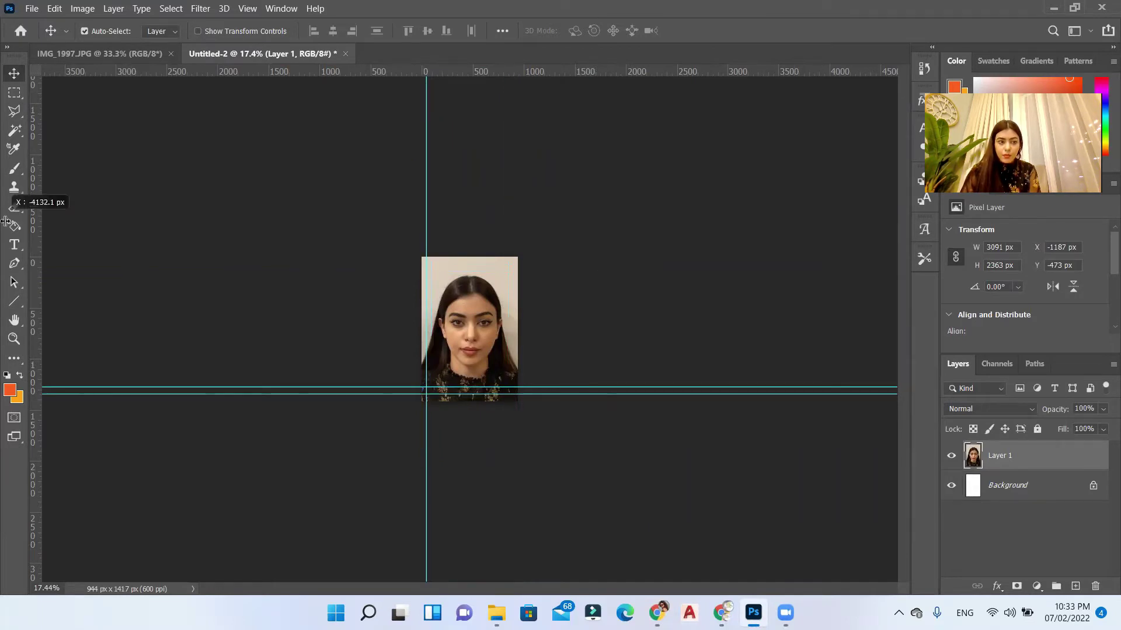
drag(525, 388, 526, 71)
drag(513, 394, 514, 71)
scroll(449, 377, up, 2)
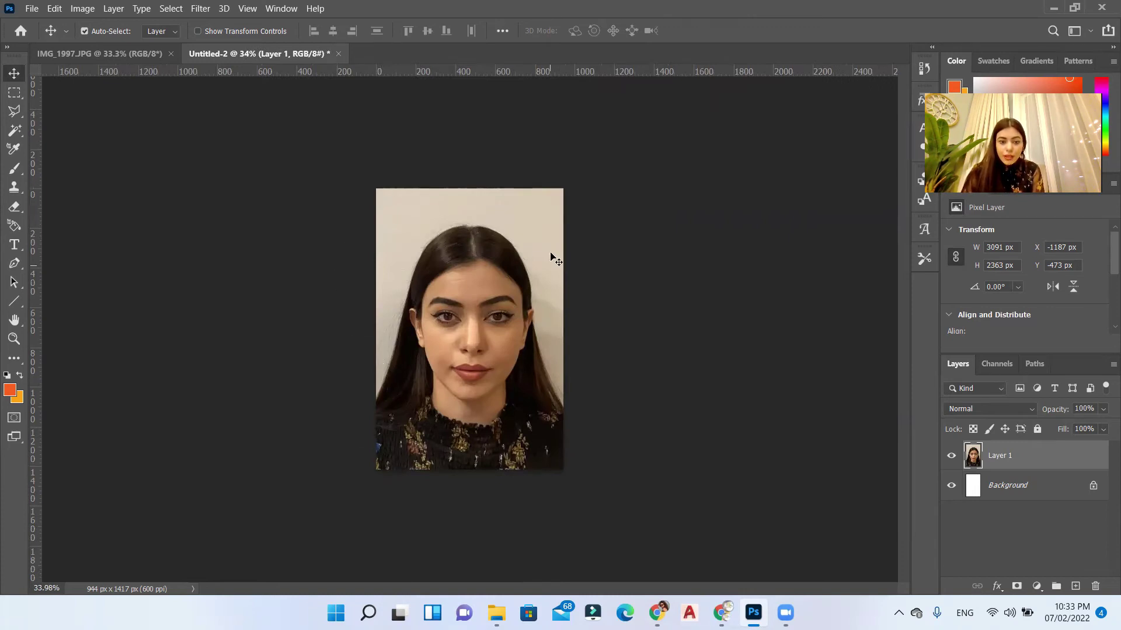
- Select the plain grey wall background with the Magic Wand
click(18, 132)
scroll(513, 226, up, 2)
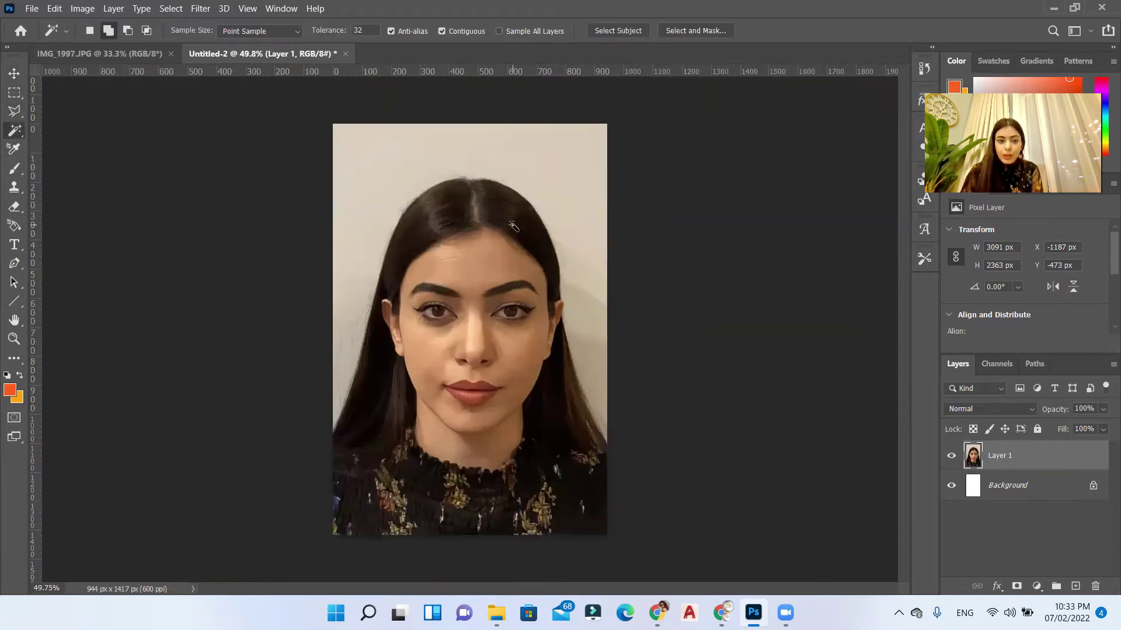
click(571, 222)
scroll(513, 205, down, 5)
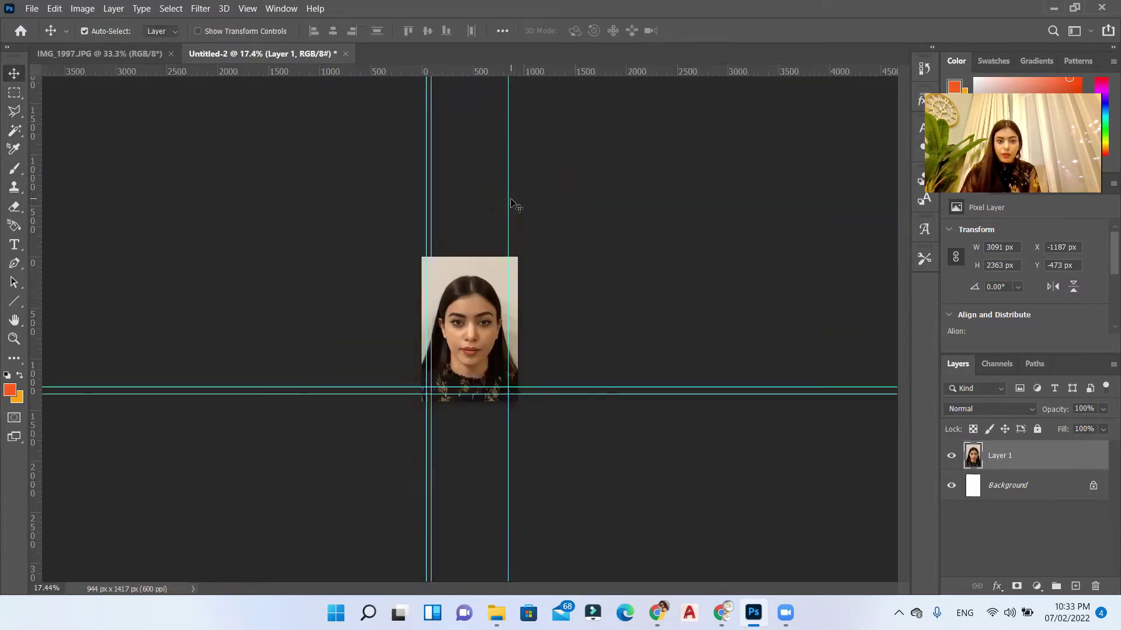
scroll(328, 399, up, 8)
scroll(328, 399, up, 3)
- Add the missed background beside the left hair, zooming in to check the hairline
shift+click(365, 313)
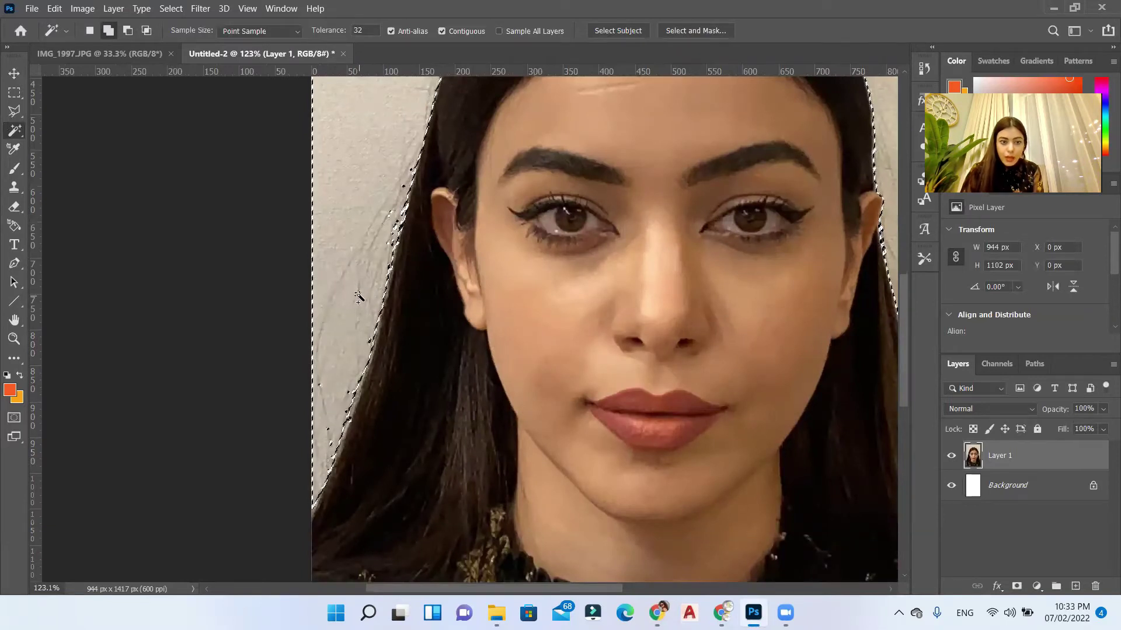
scroll(380, 263, down, 4)
scroll(432, 178, up, 4)
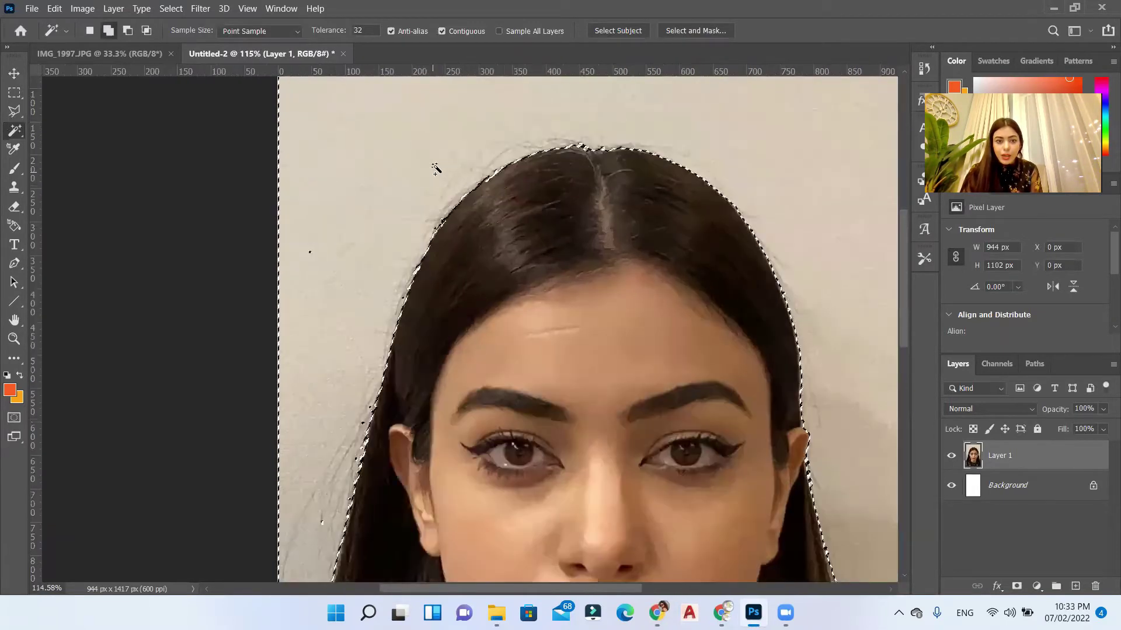
scroll(435, 168, down, 3)
scroll(356, 350, up, 3)
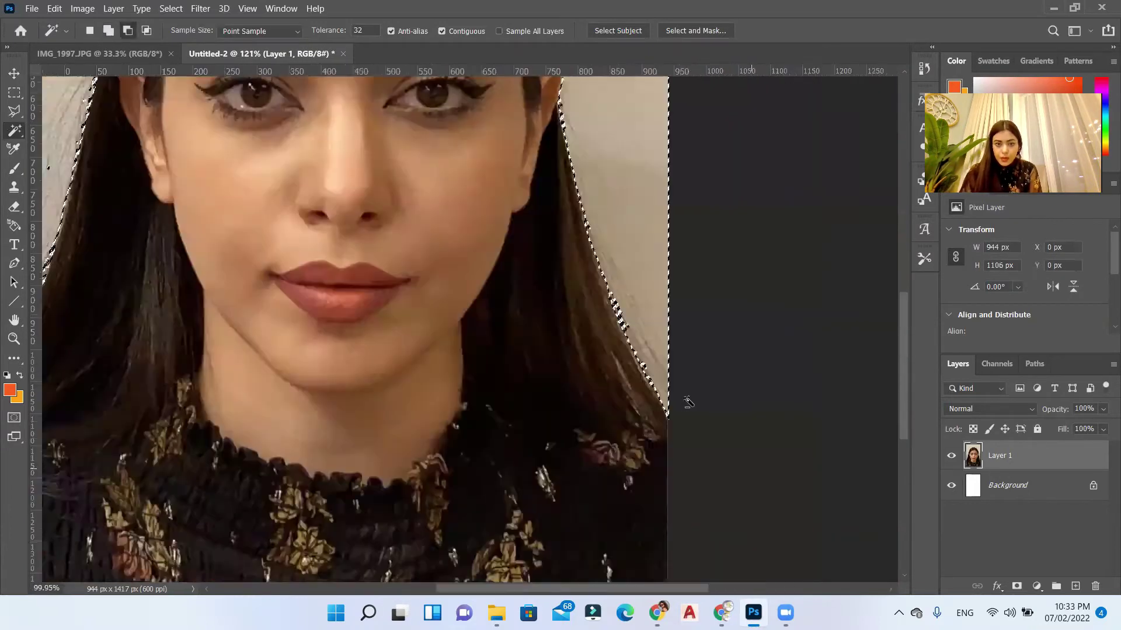
scroll(313, 370, up, 4)
scroll(393, 170, down, 3)
scroll(412, 257, up, 3)
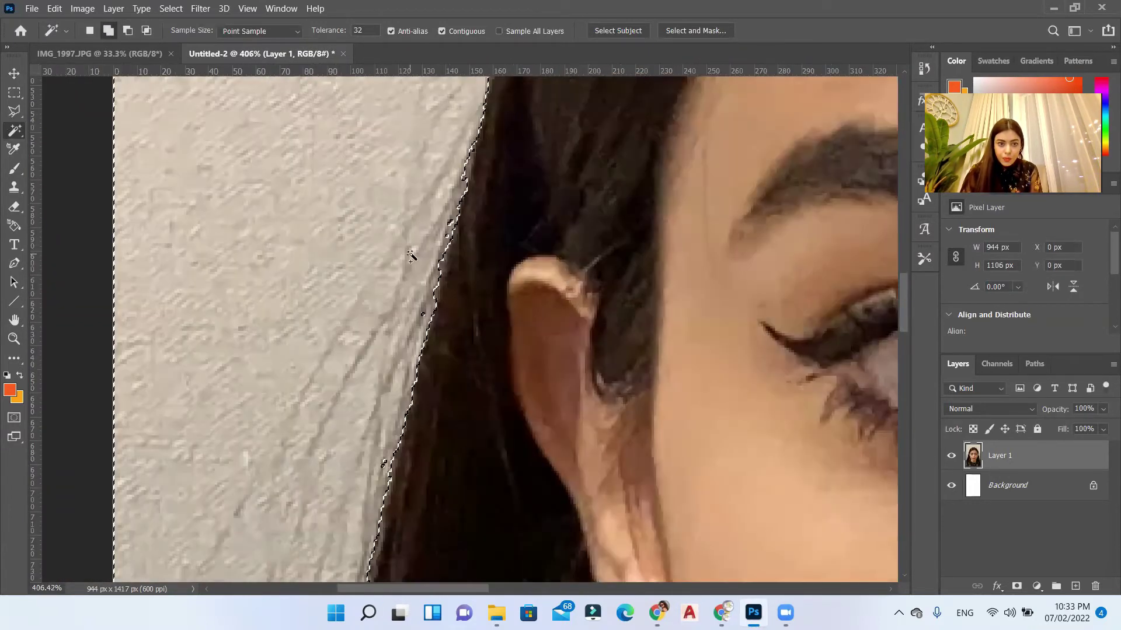
scroll(380, 315, down, 3)
scroll(551, 163, up, 2)
scroll(288, 520, down, 4)
scroll(209, 330, up, 5)
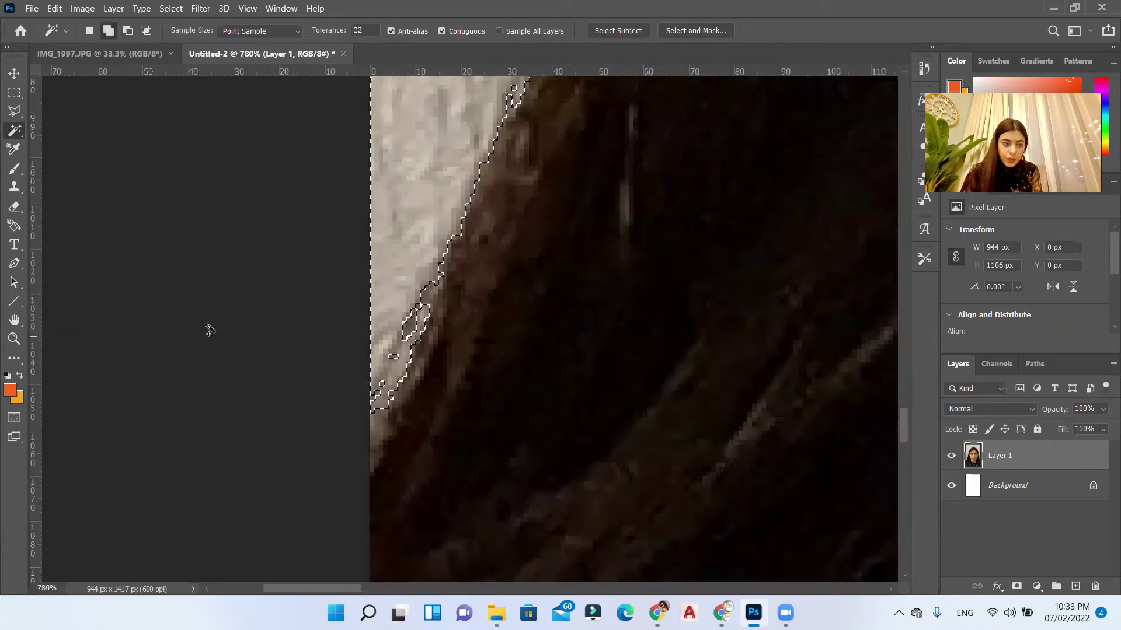
scroll(209, 329, down, 5)
- Tighten the selection along the hair and ear edges with the Lasso tool
key(l)
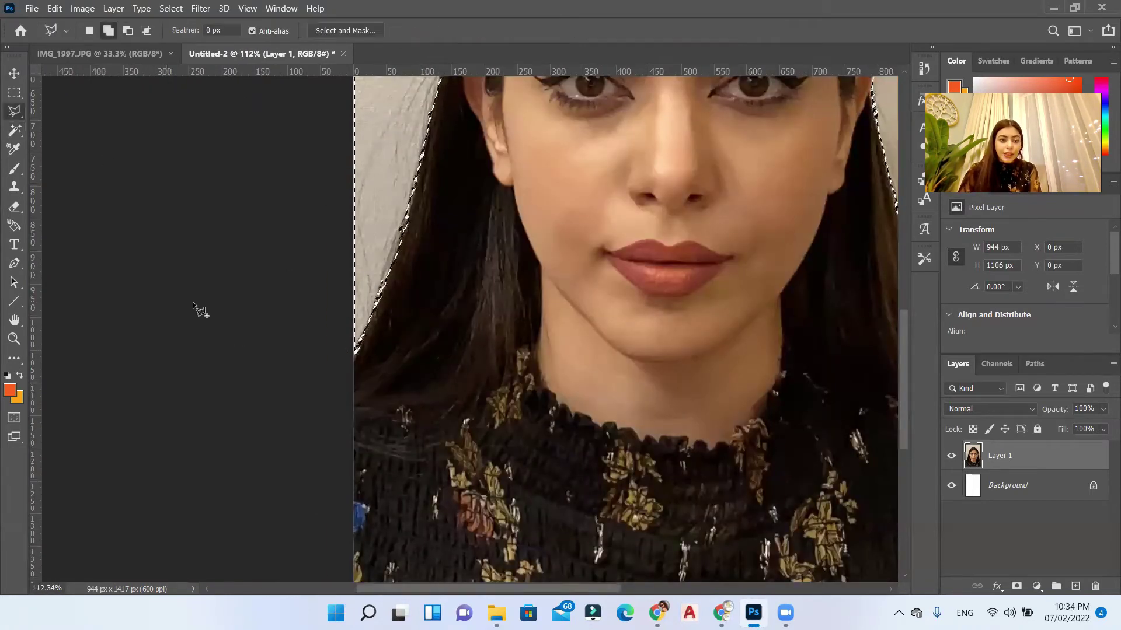
scroll(200, 310, up, 3)
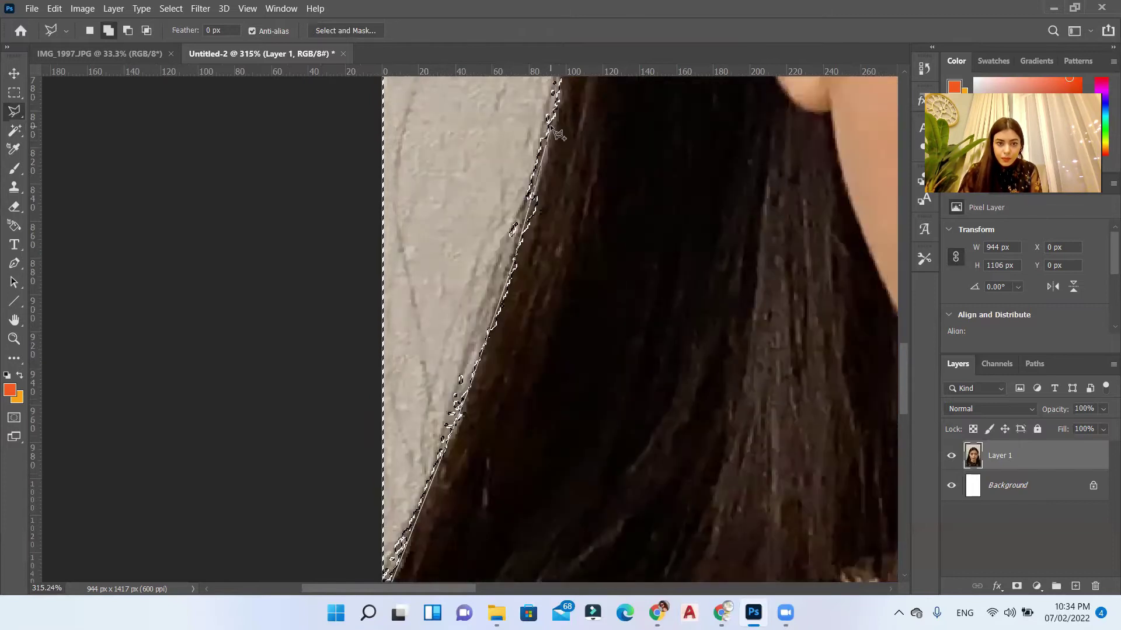
click(549, 292)
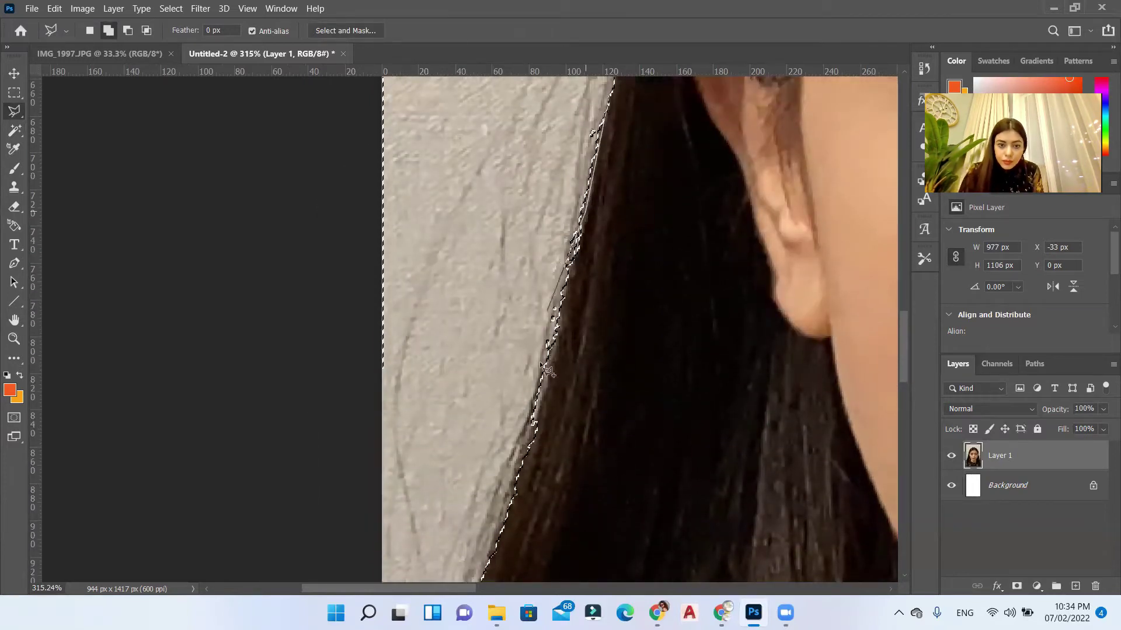
scroll(524, 490, down, 5)
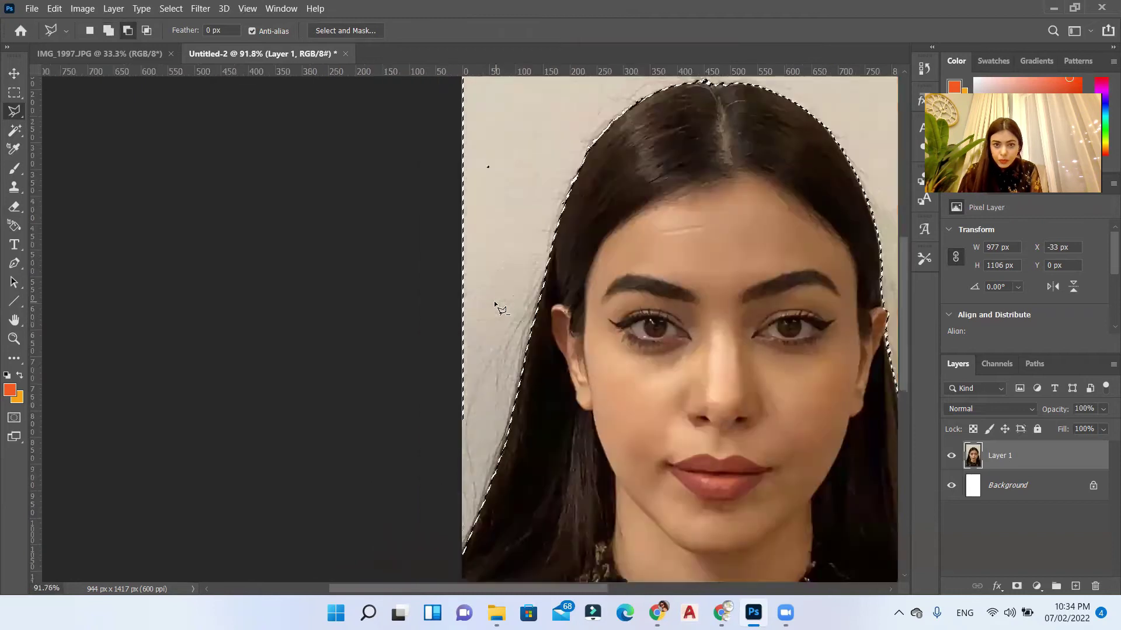
scroll(386, 175, up, 10)
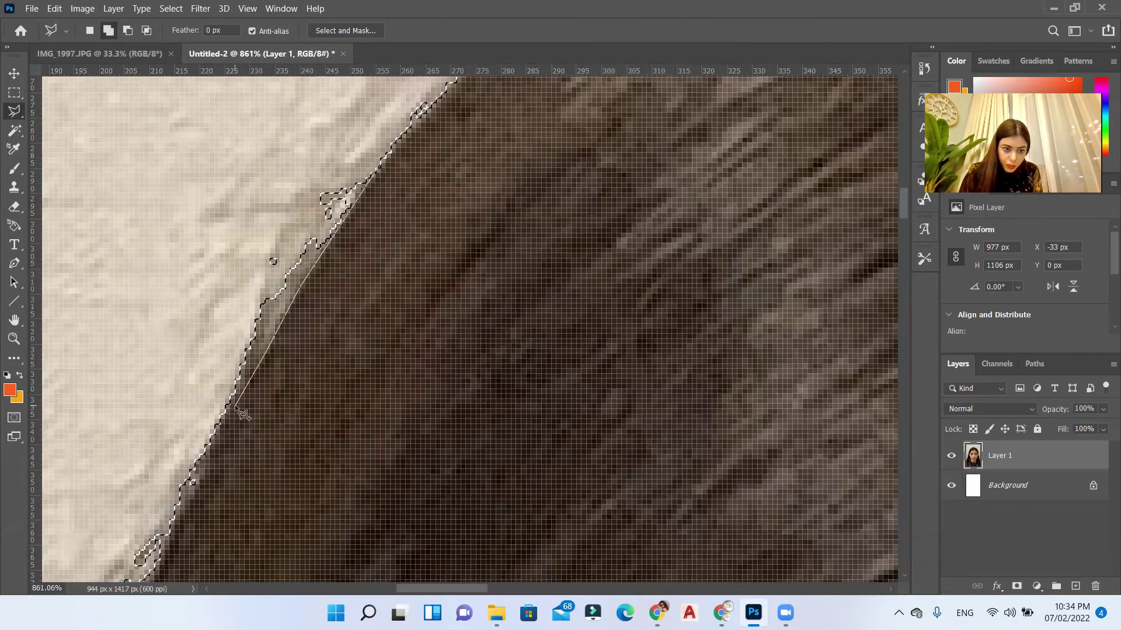
scroll(230, 170, down, 8)
scroll(553, 227, up, 6)
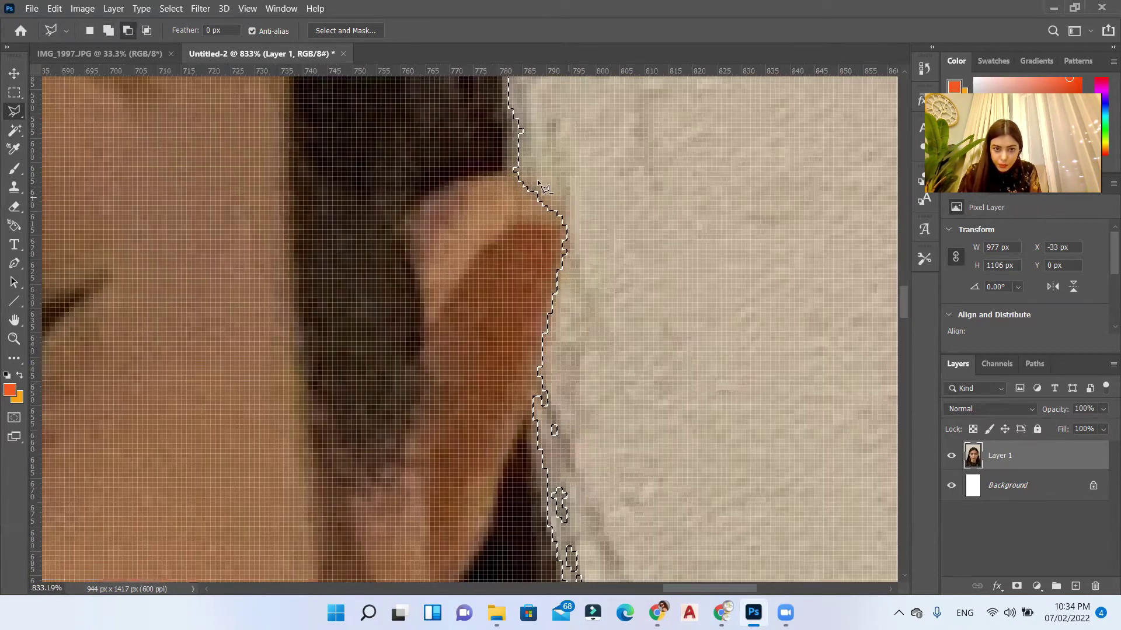
scroll(476, 178, down, 6)
scroll(481, 184, down, 2)
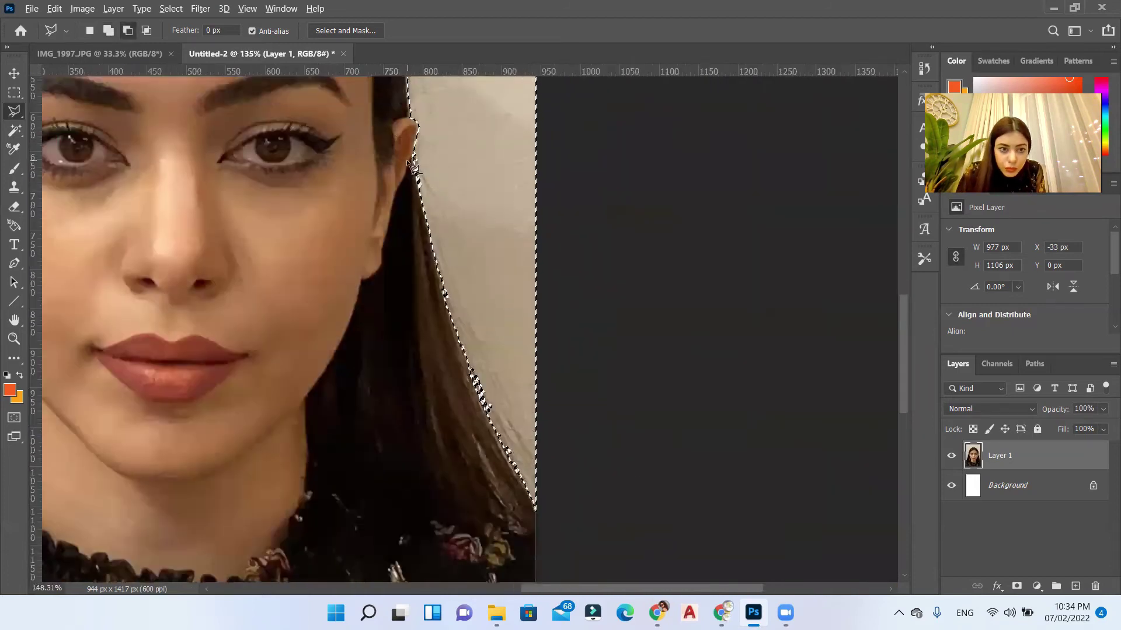
scroll(481, 184, up, 8)
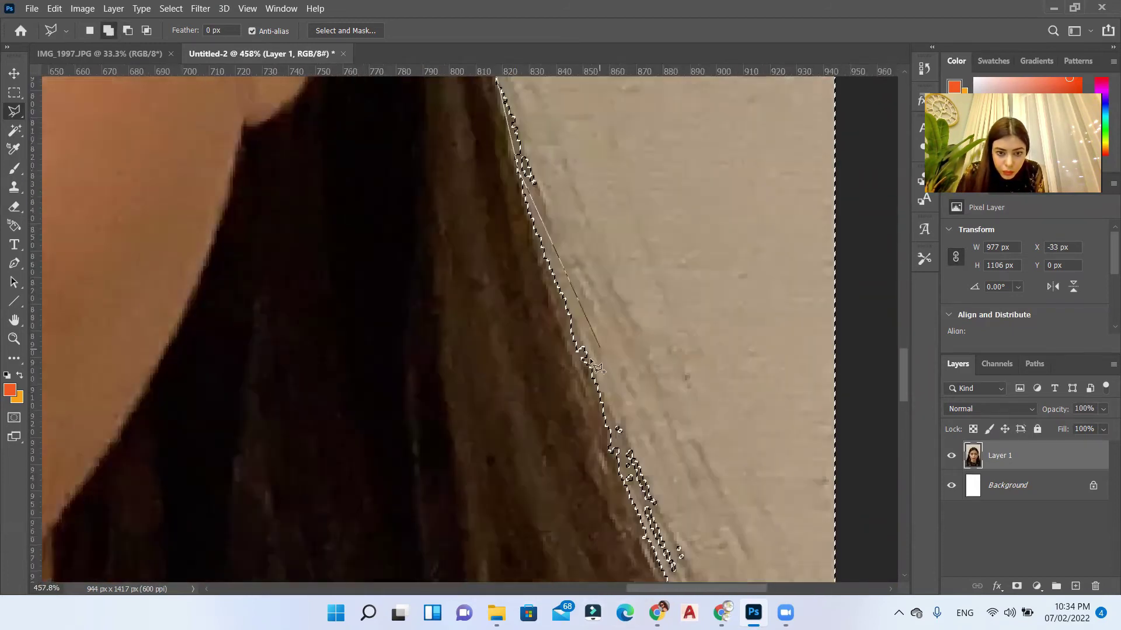
scroll(648, 428, down, 8)
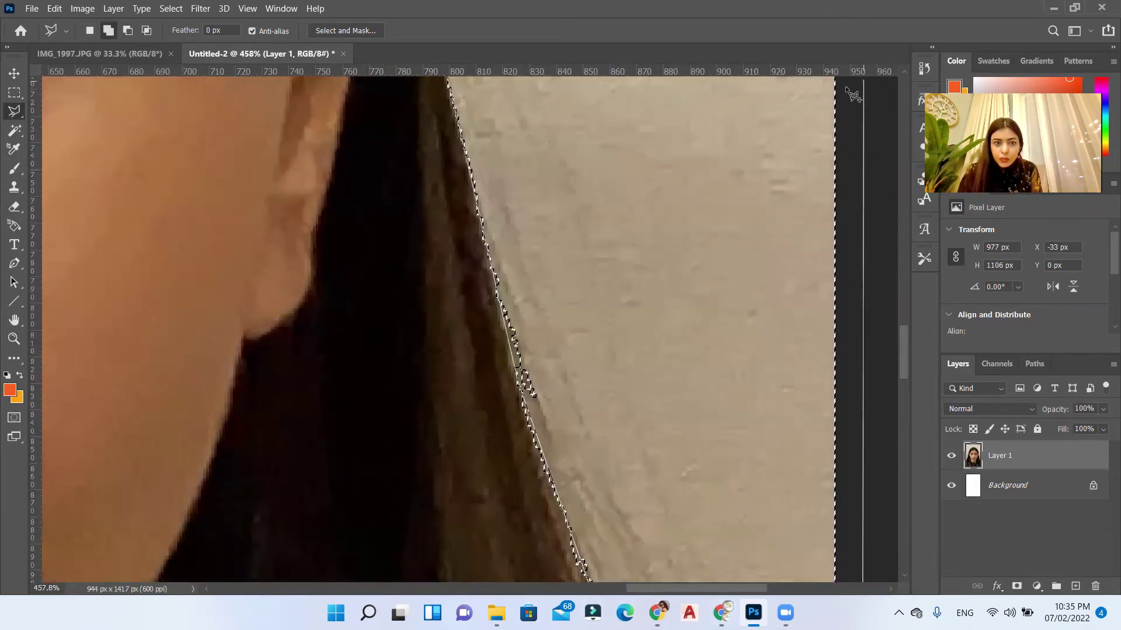
scroll(648, 428, down, 4)
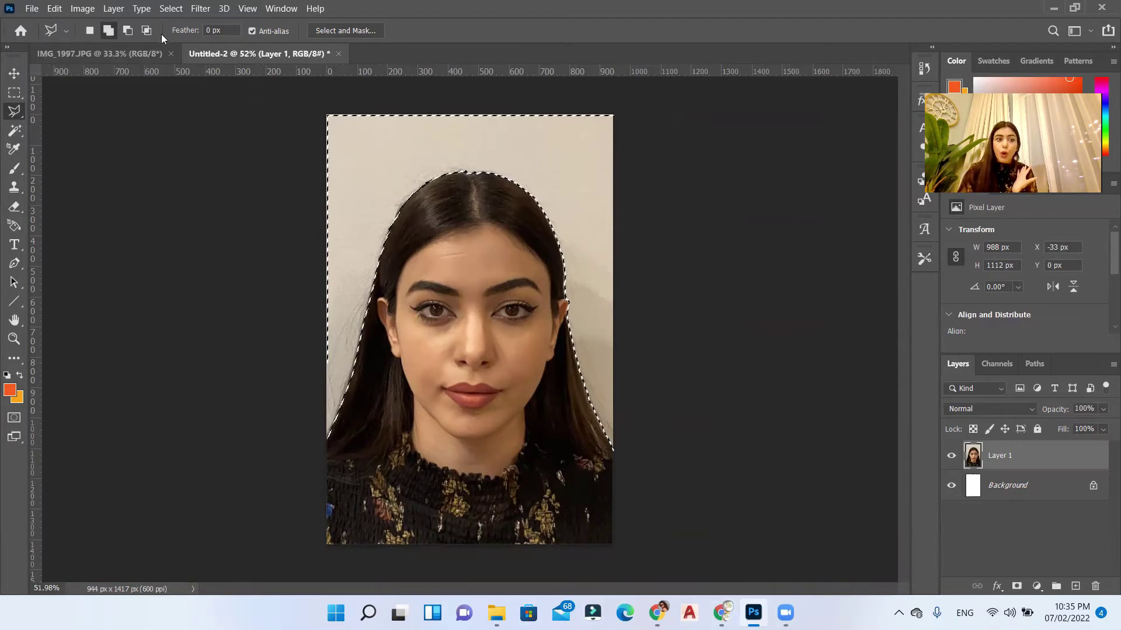
- Invert the selection and add a layer mask to Layer 1 hiding the wall
click(167, 10)
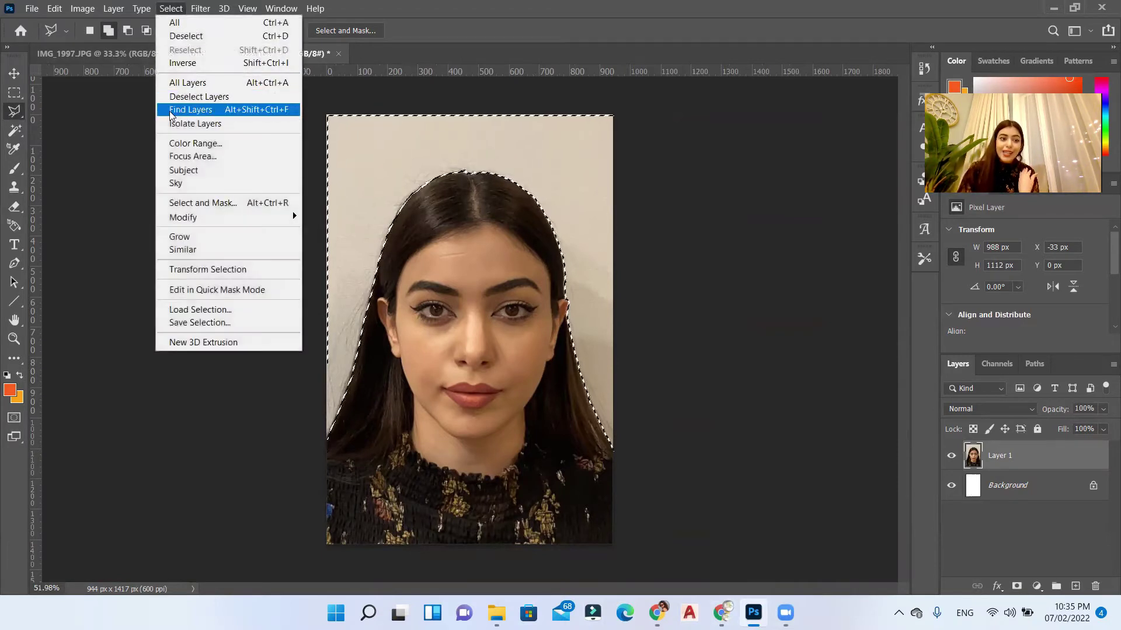
click(182, 62)
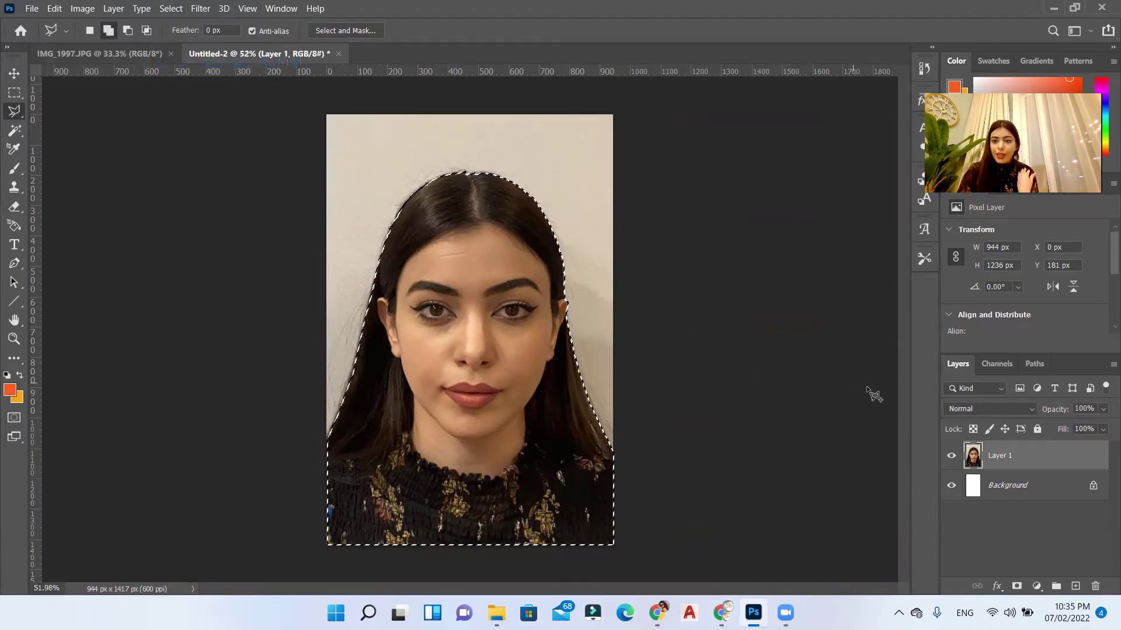
click(1017, 586)
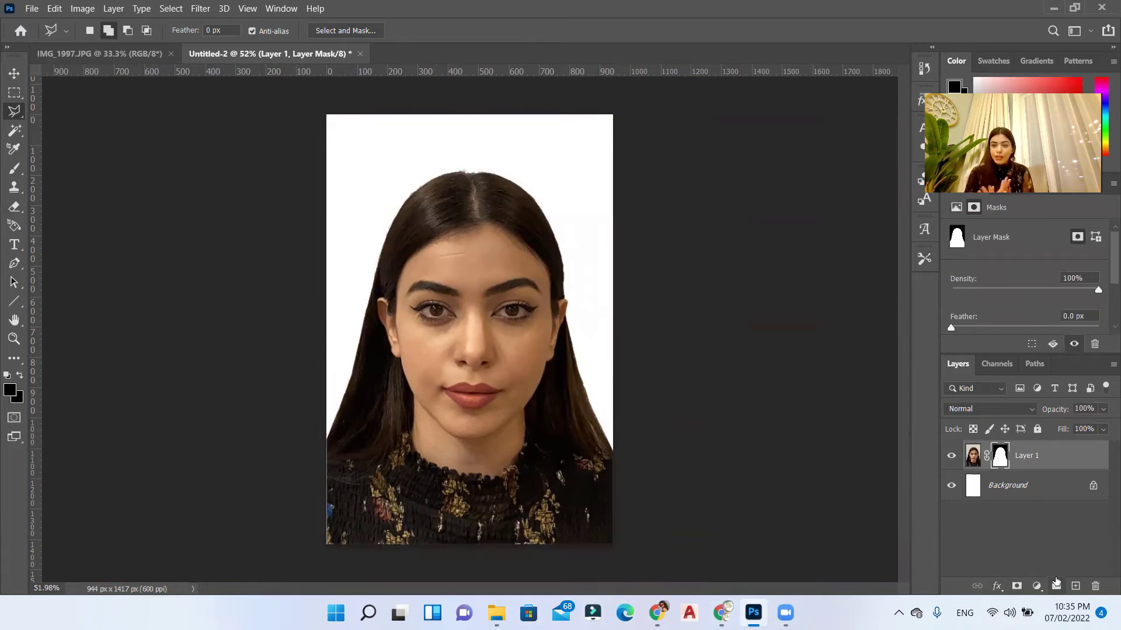
- Zoom out slightly and show the Adjustments panel next to Properties
scroll(715, 268, down, 1)
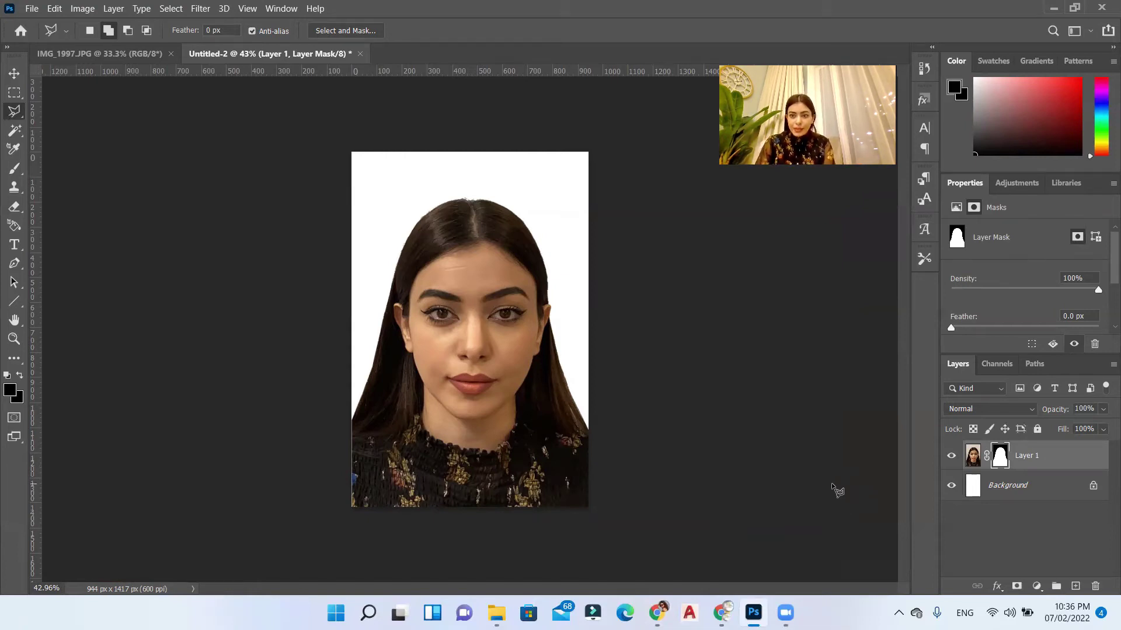
click(1018, 182)
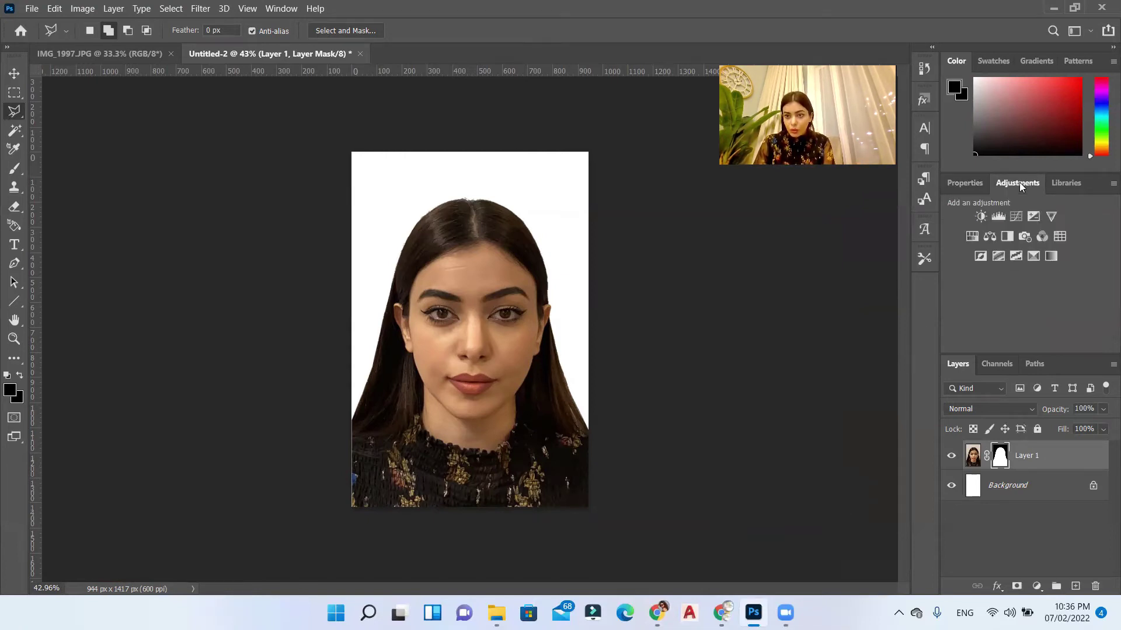
- Add a Brightness/Contrast adjustment with Brightness 45 and Contrast -25
click(980, 217)
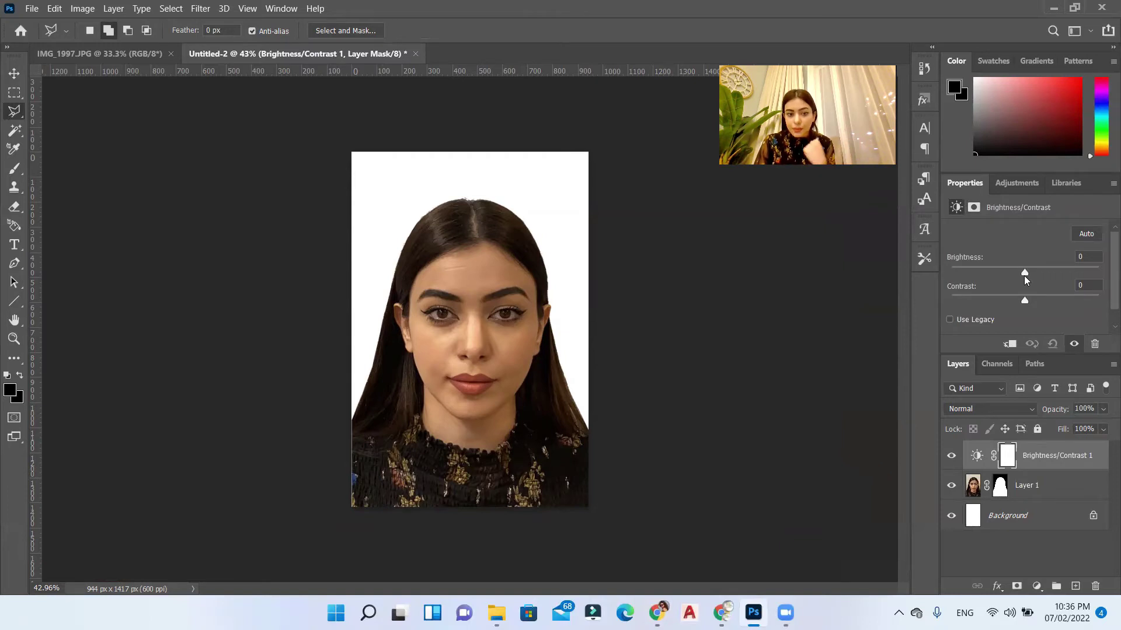
drag(1025, 273, 992, 300)
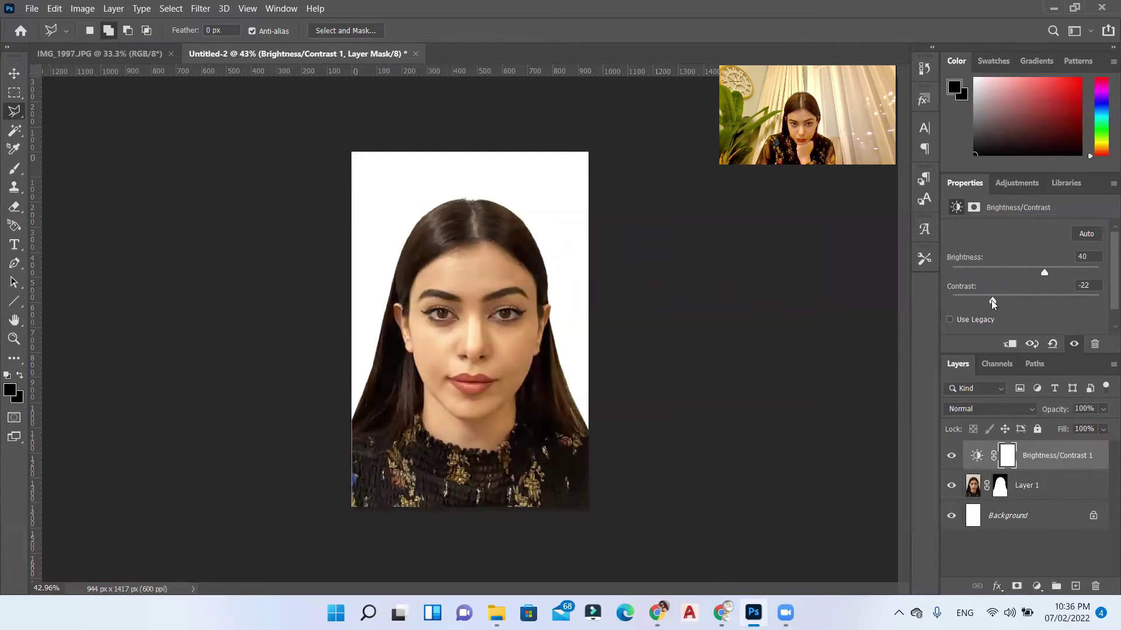
drag(1050, 275, 1047, 273)
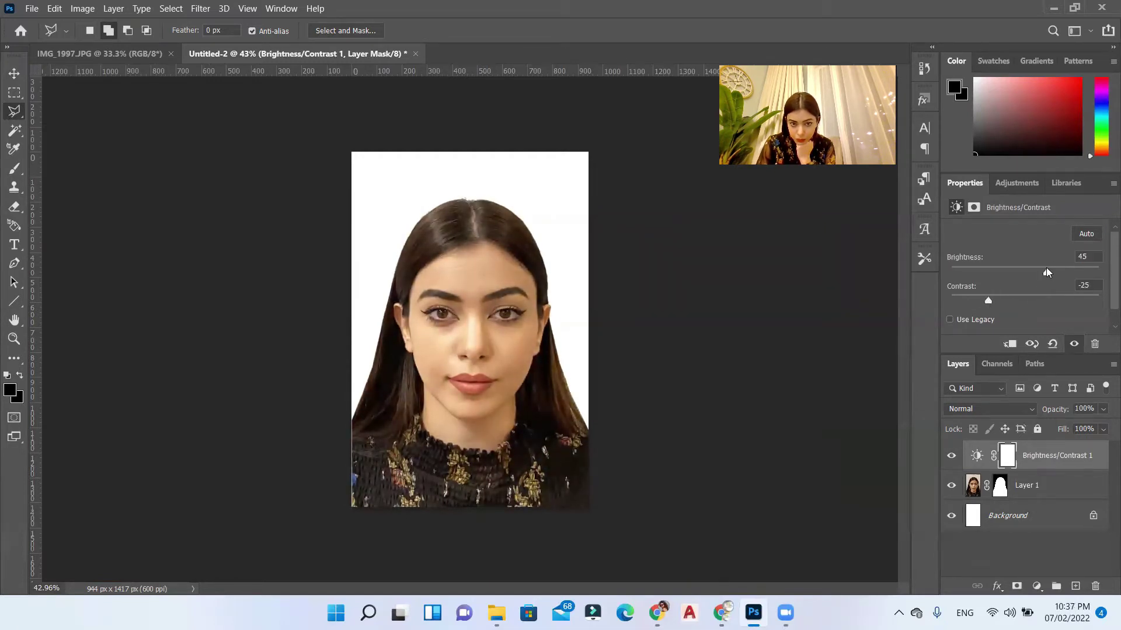
click(951, 457)
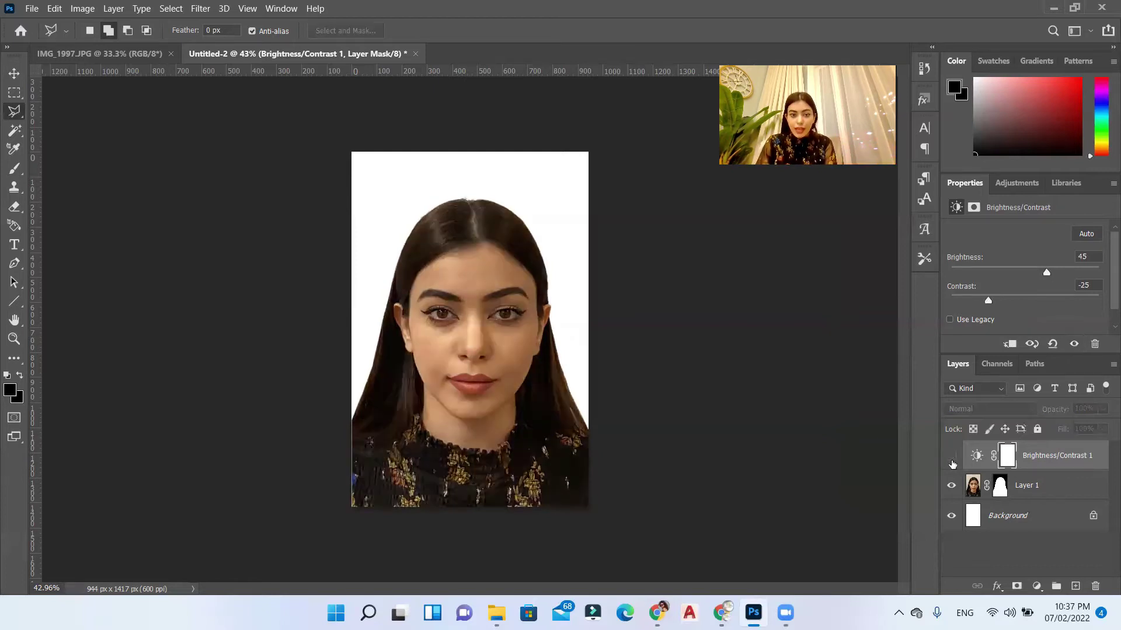
click(951, 457)
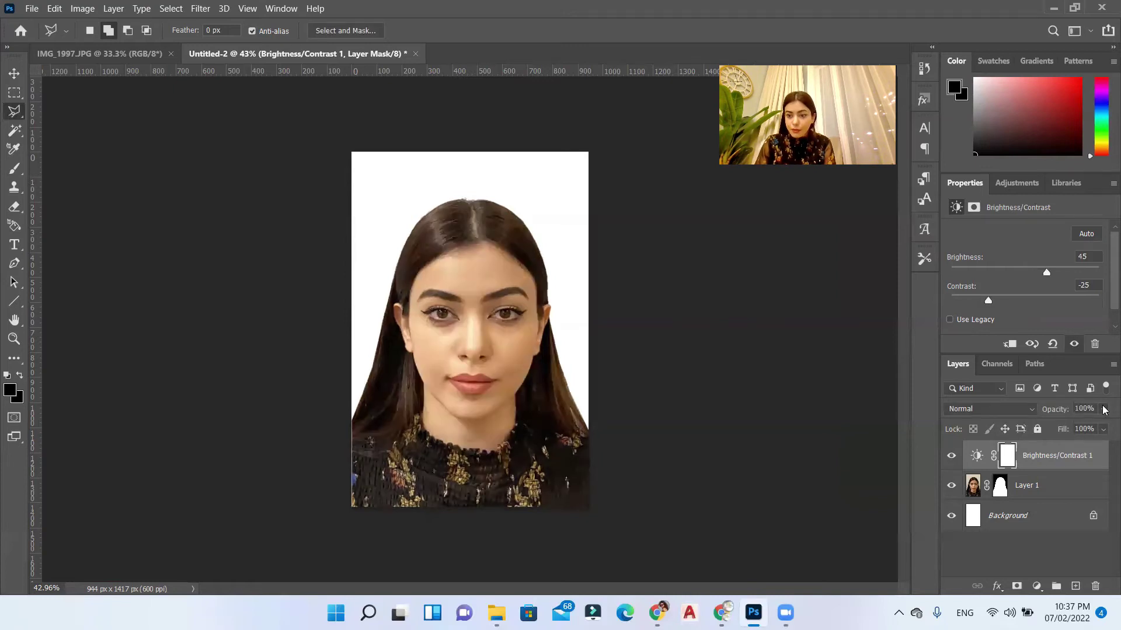
- Lower the Brightness/Contrast adjustment layer's opacity to 45%
click(1103, 409)
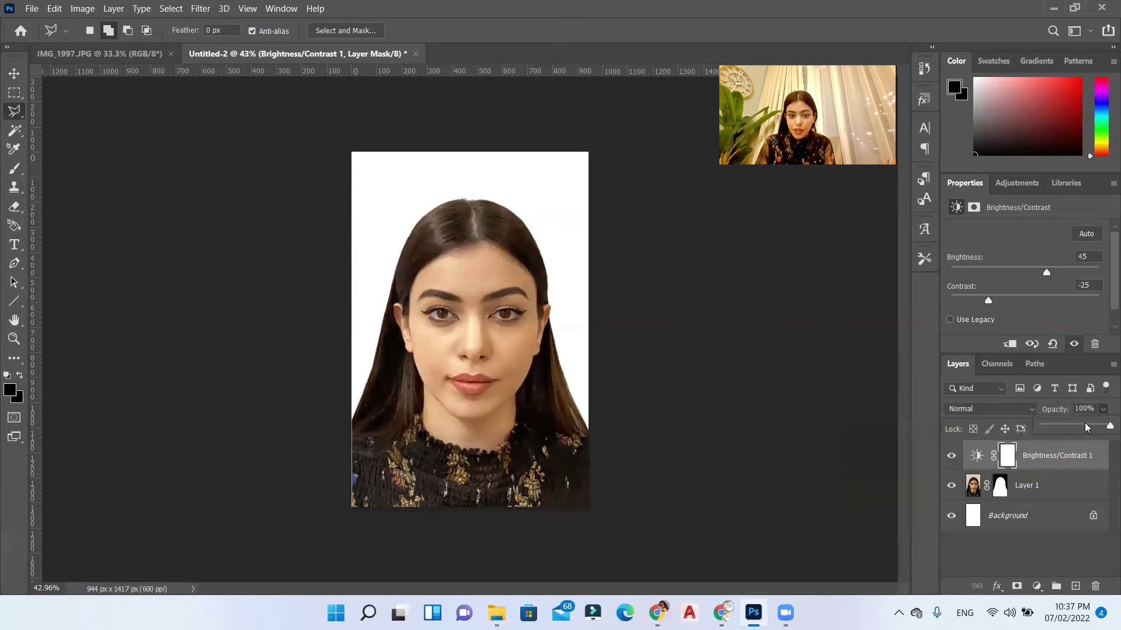
click(1085, 426)
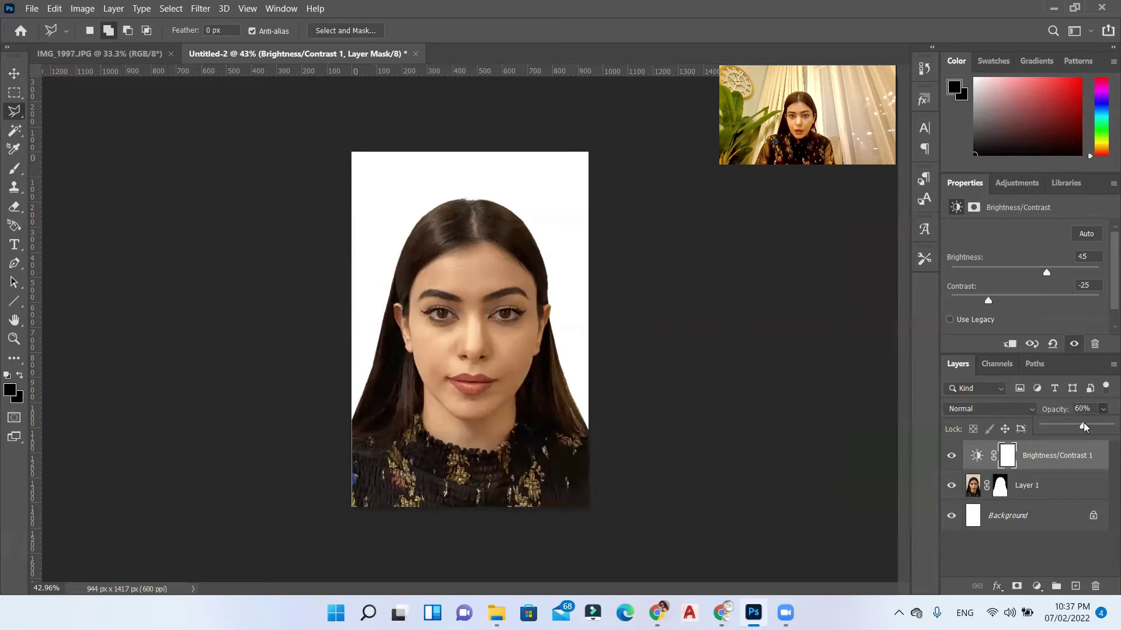
drag(1078, 422, 1073, 423)
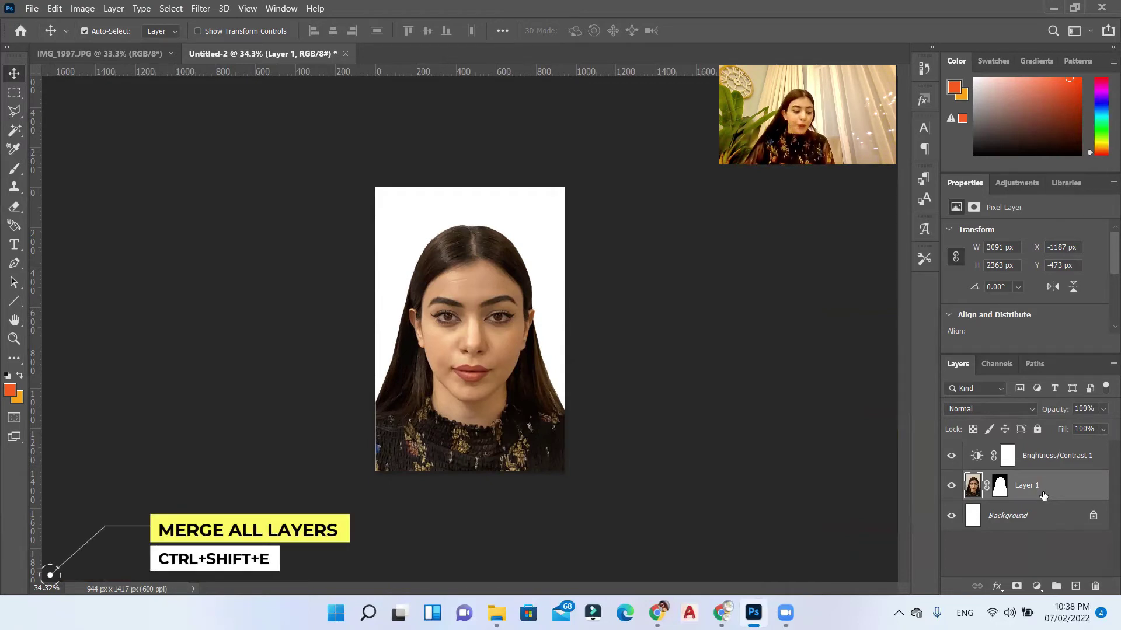
- Merge all layers with Ctrl+Shift+E, then start a new document from the Print presets
key(ctrl+shift+e)
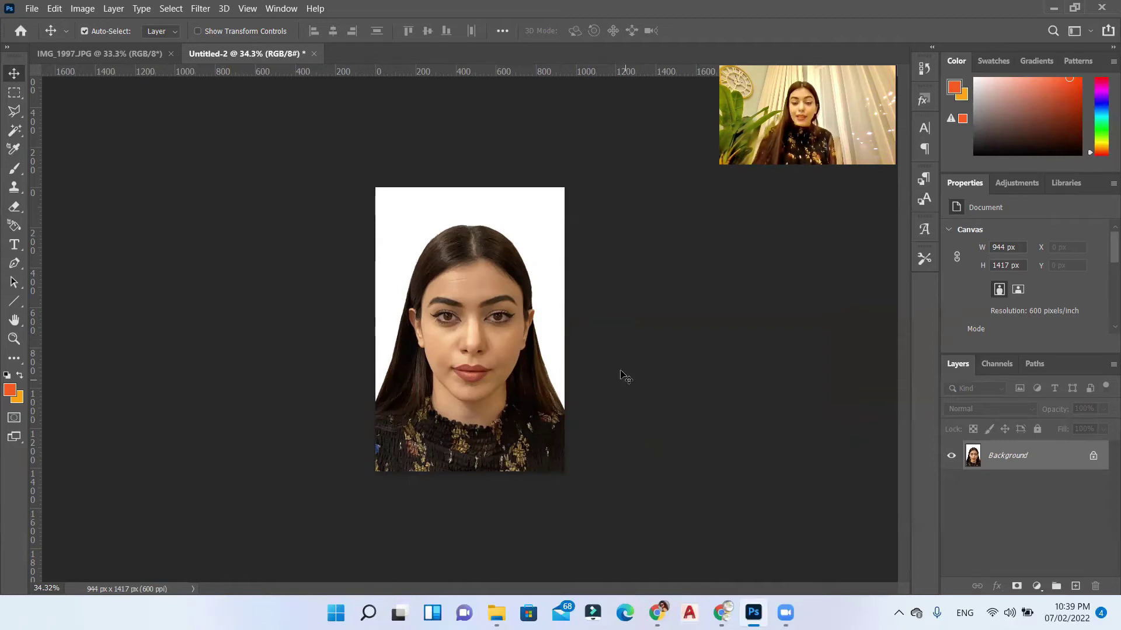
click(31, 8)
click(35, 21)
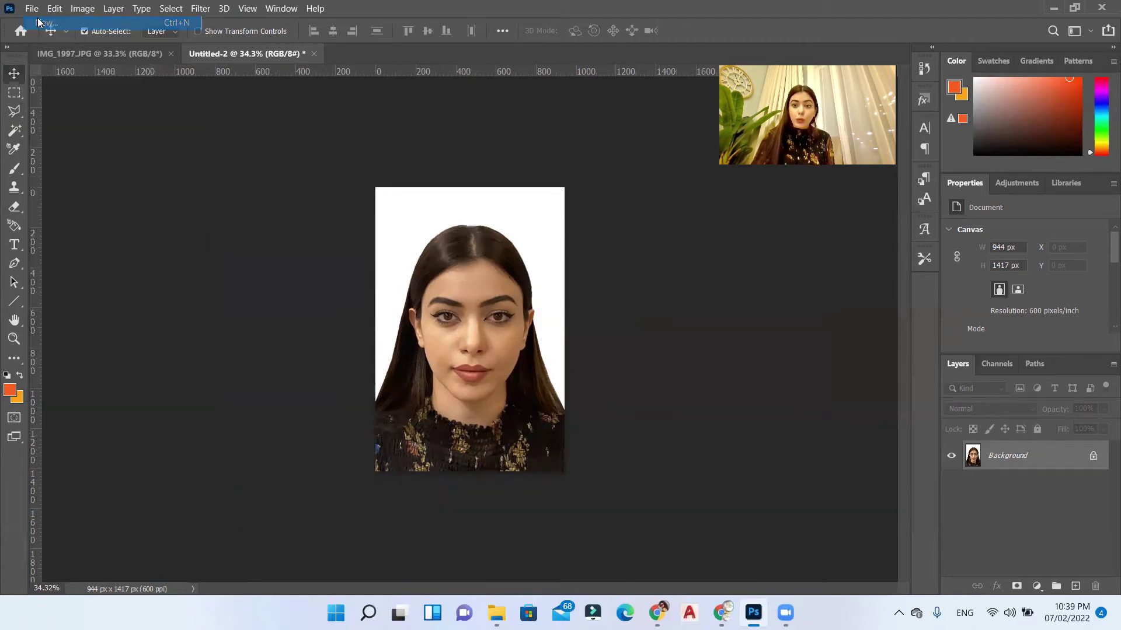
click(232, 103)
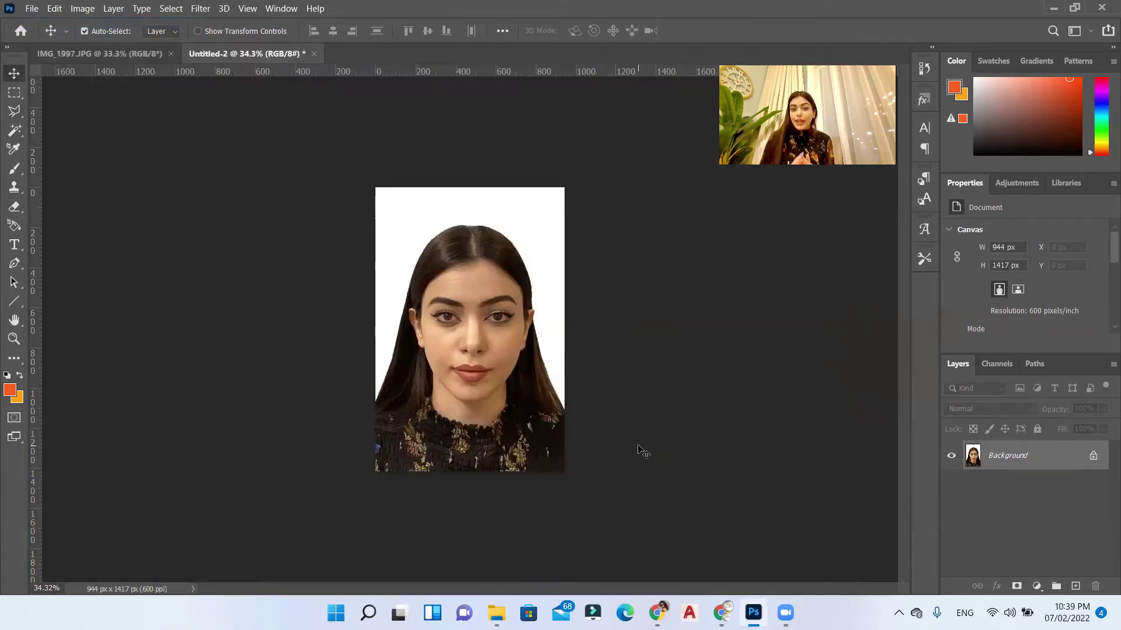
- Create an A4 document at 600 ppi and drag the cropped portrait onto it as Layer 1
click(535, 256)
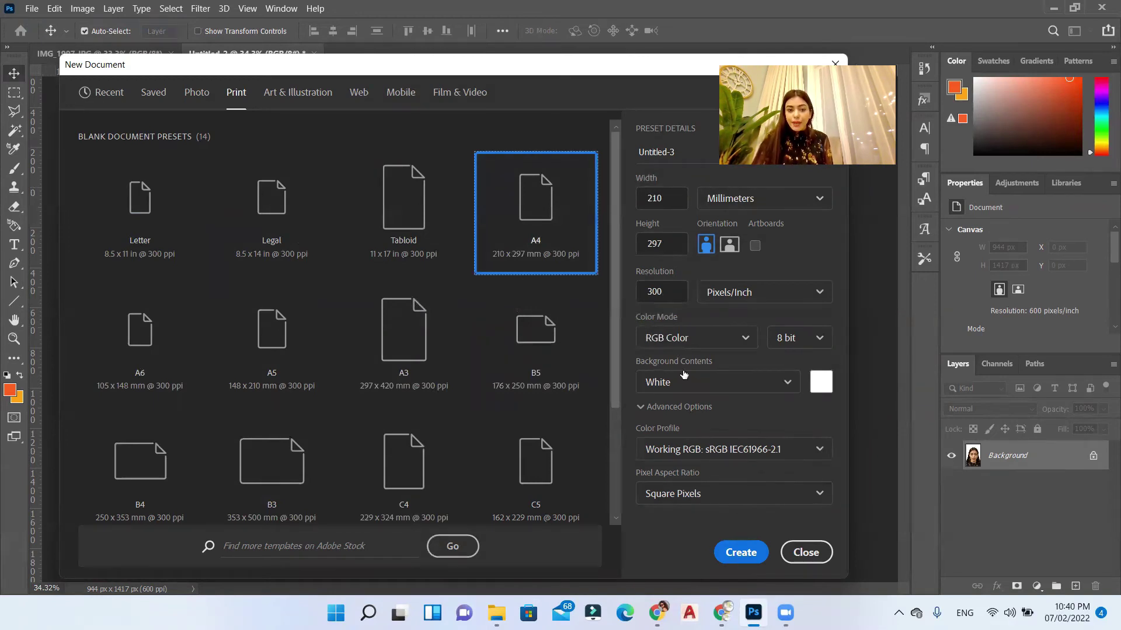
double_click(679, 292)
text(600)
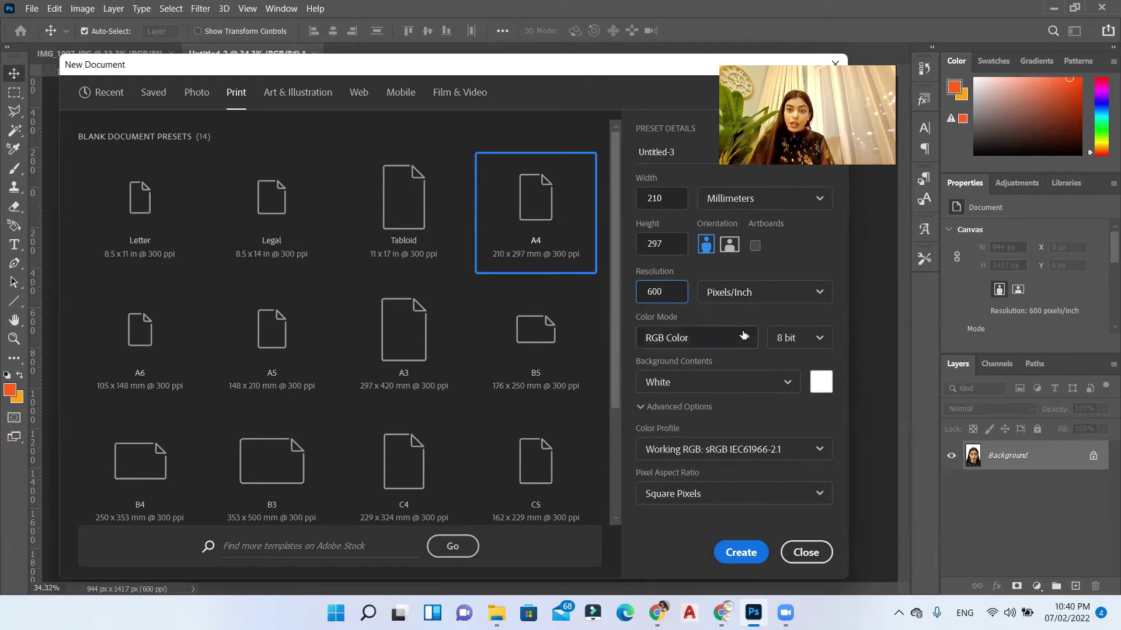
click(741, 552)
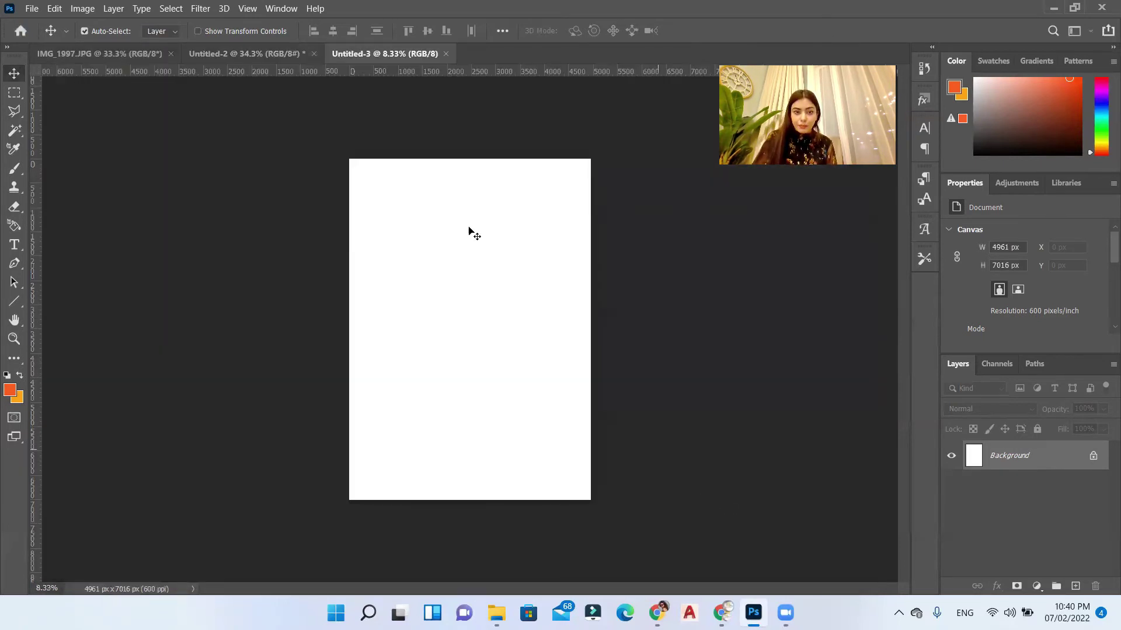
click(292, 54)
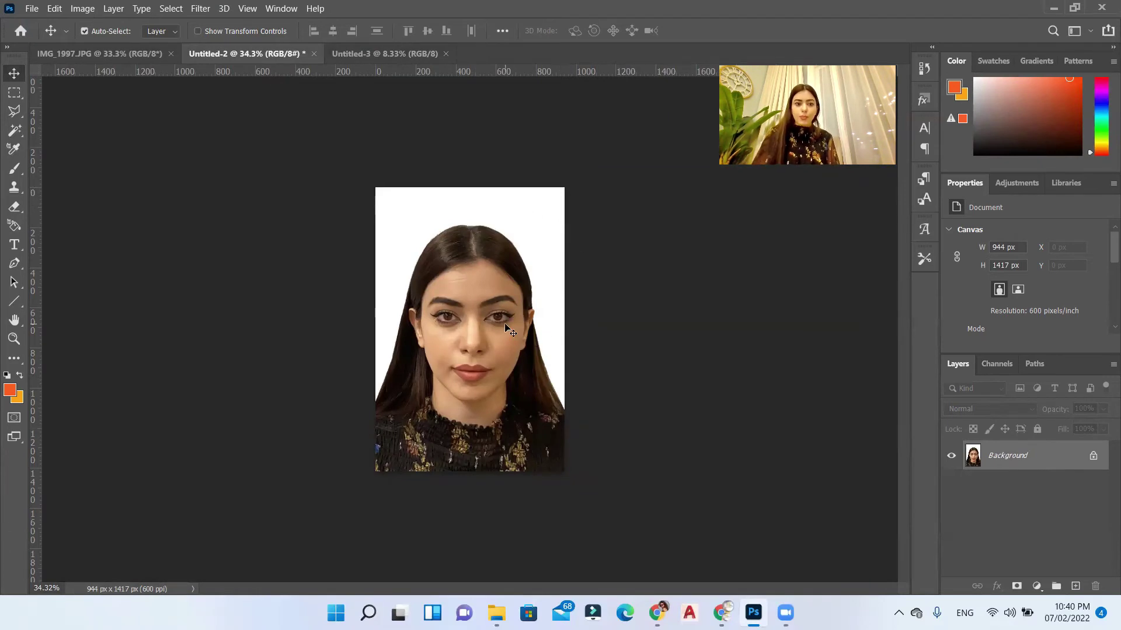
drag(429, 54, 439, 240)
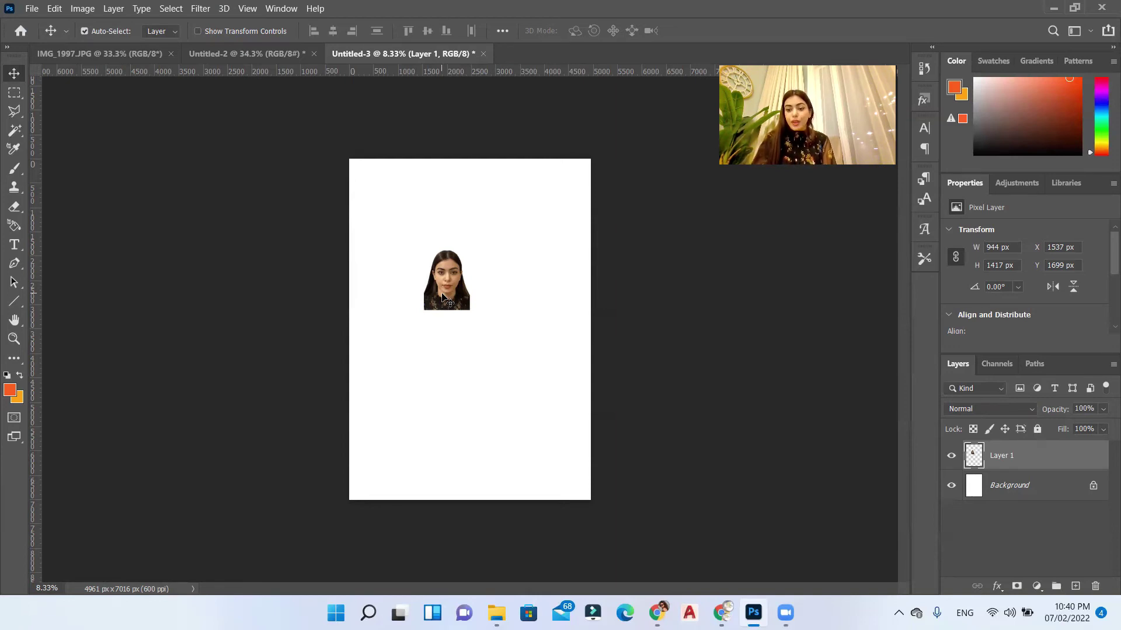
- Add a 1 px black Stroke layer style to Layer 1
double_click(1033, 458)
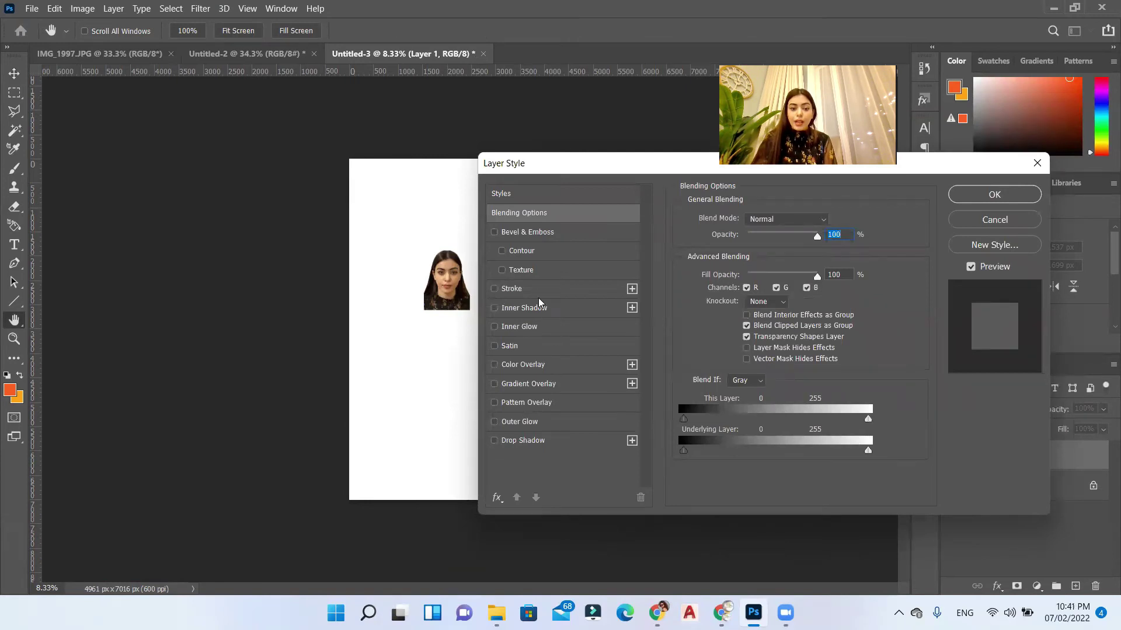
click(536, 290)
click(716, 324)
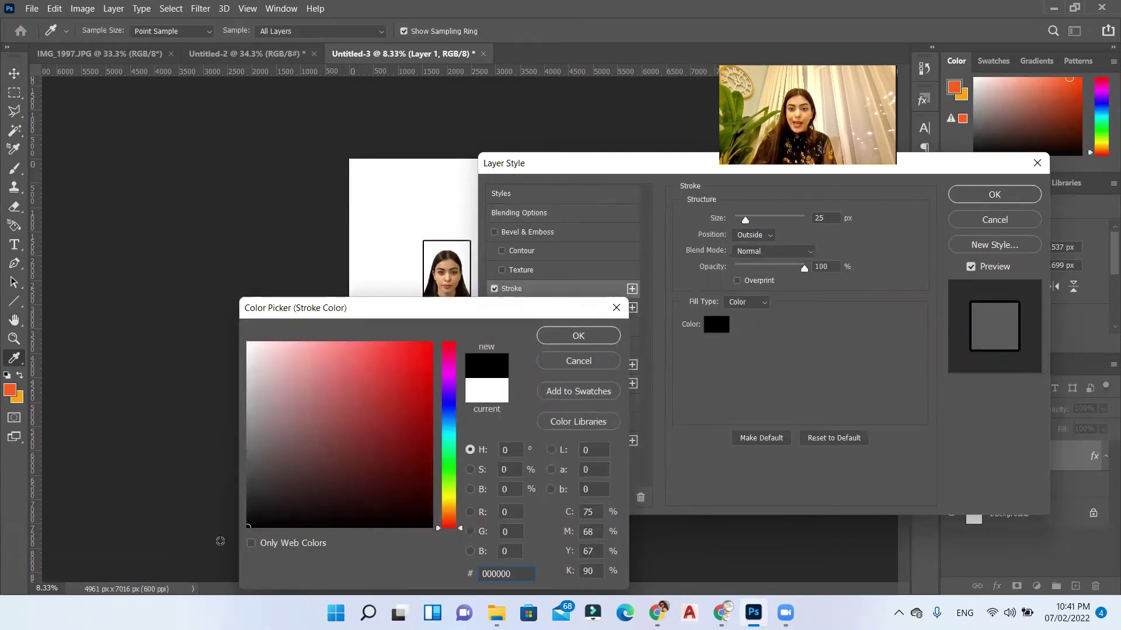
click(607, 335)
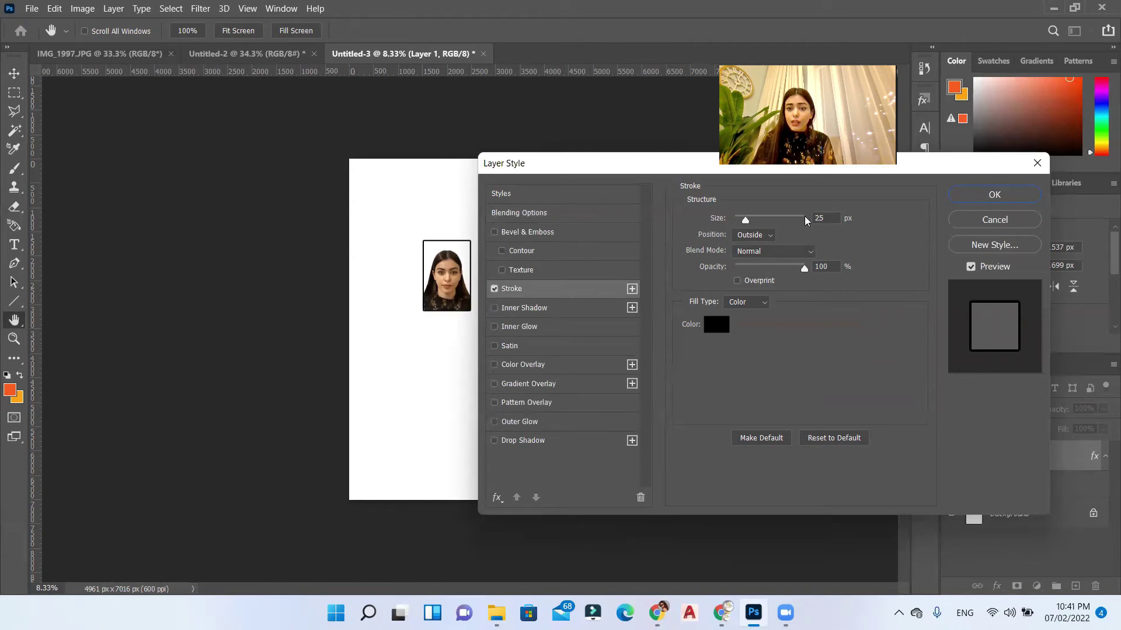
click(820, 218)
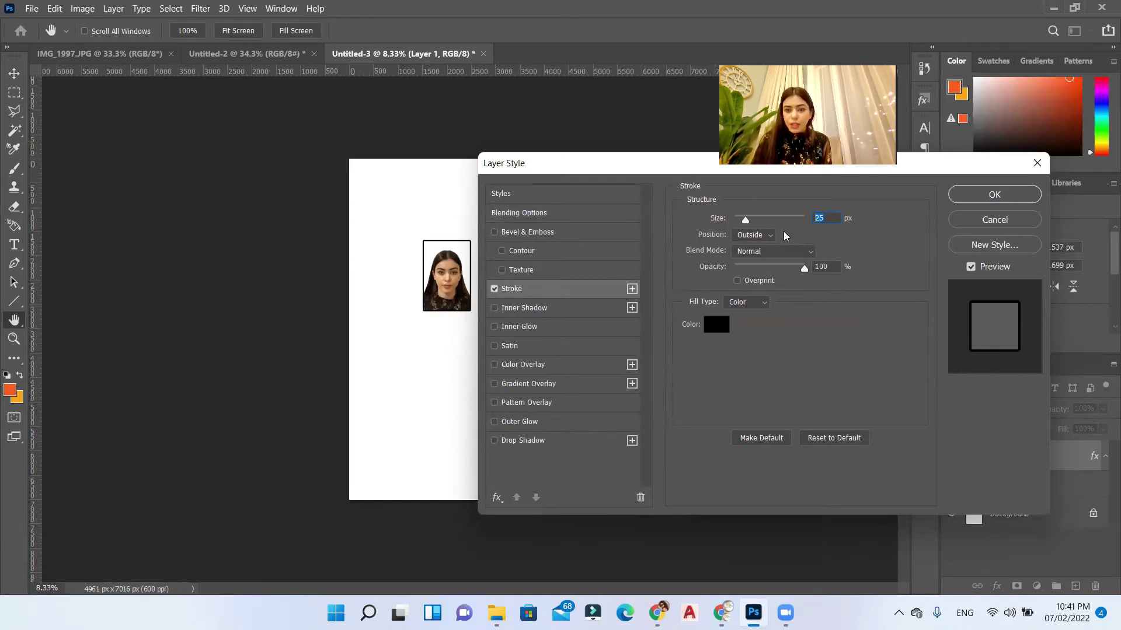
text(1)
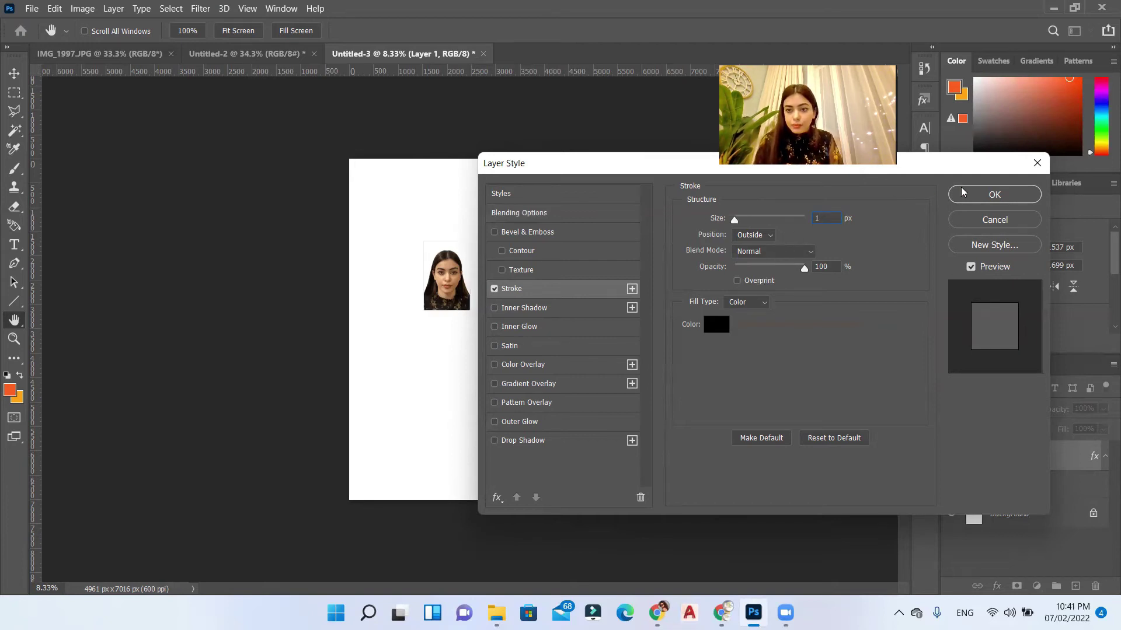
click(986, 192)
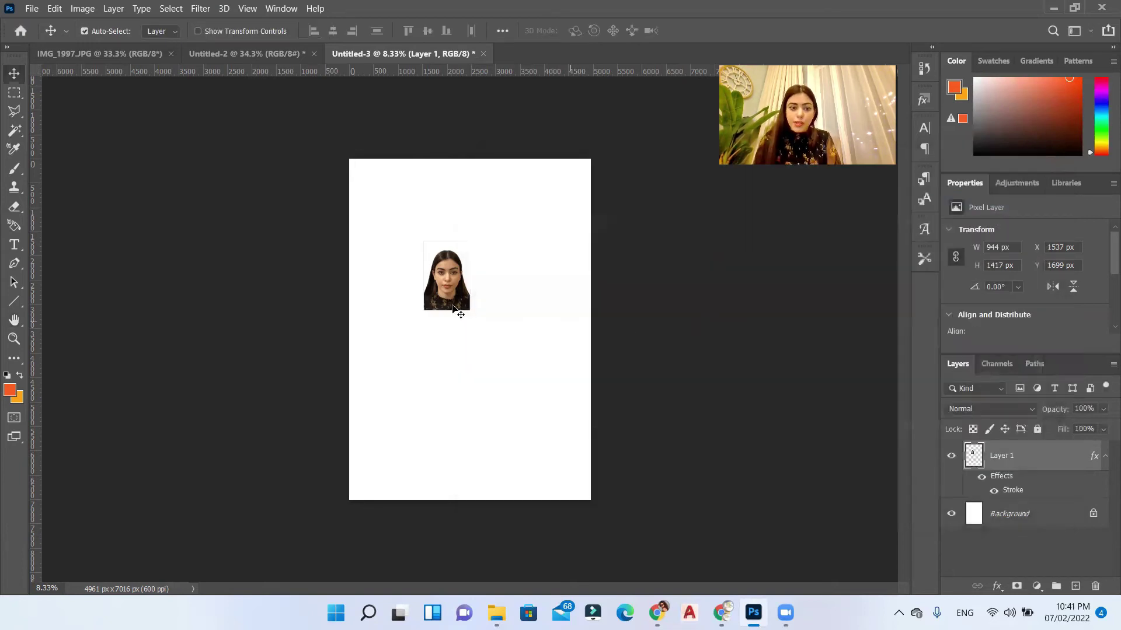
- Move the framed photo to the top-left corner of the A4 page
scroll(413, 265, up, 4)
scroll(432, 257, up, 2)
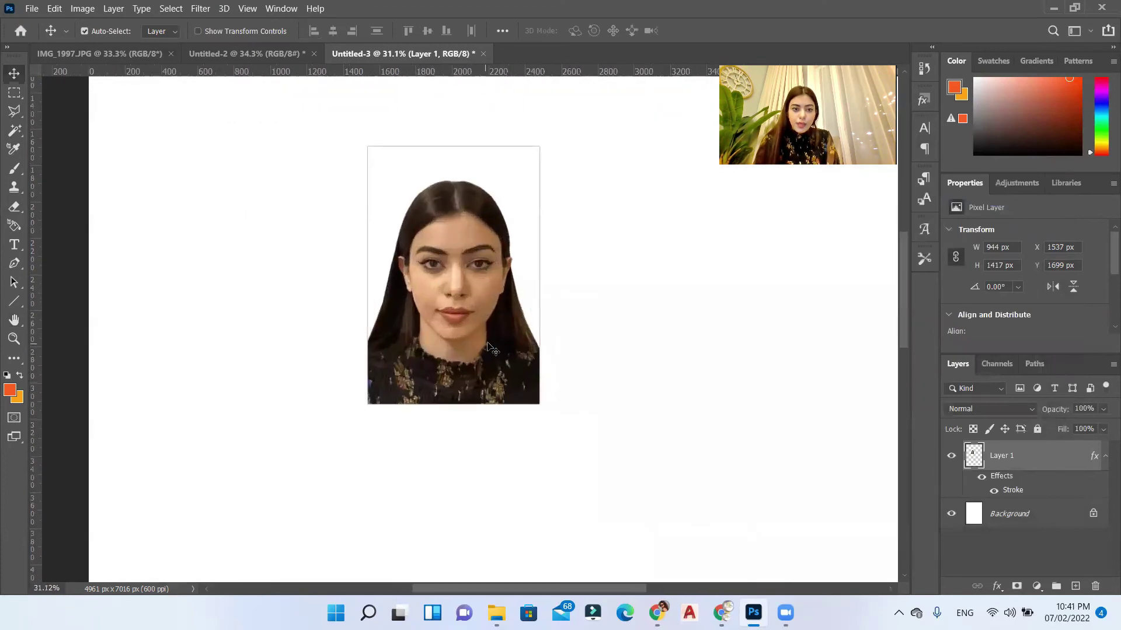
scroll(432, 258, down, 3)
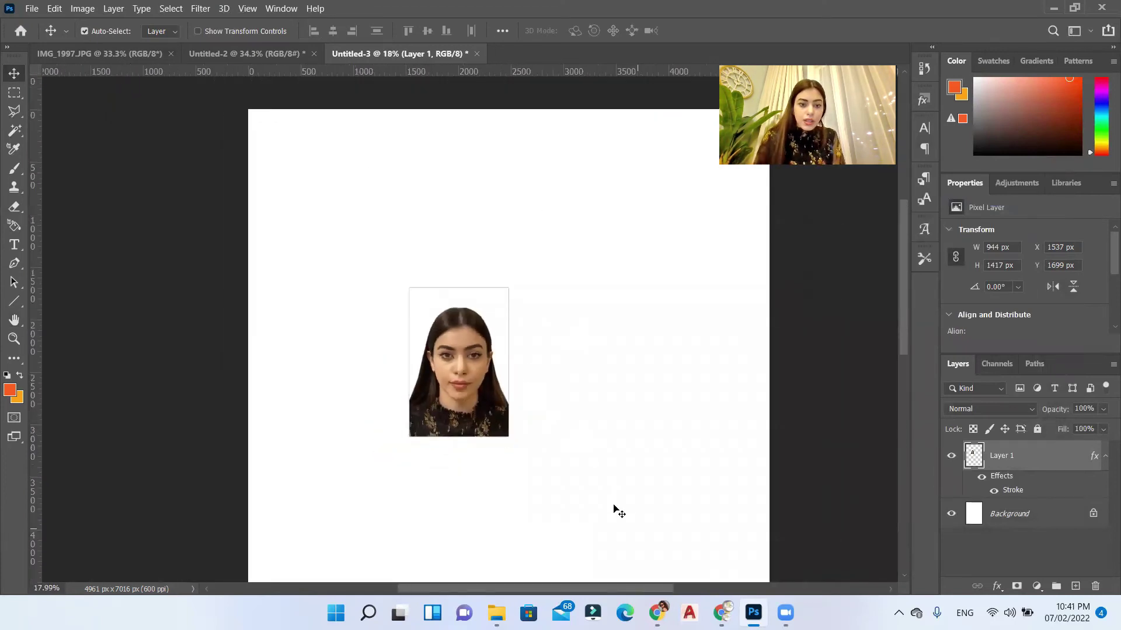
drag(451, 390, 310, 230)
scroll(326, 278, up, 2)
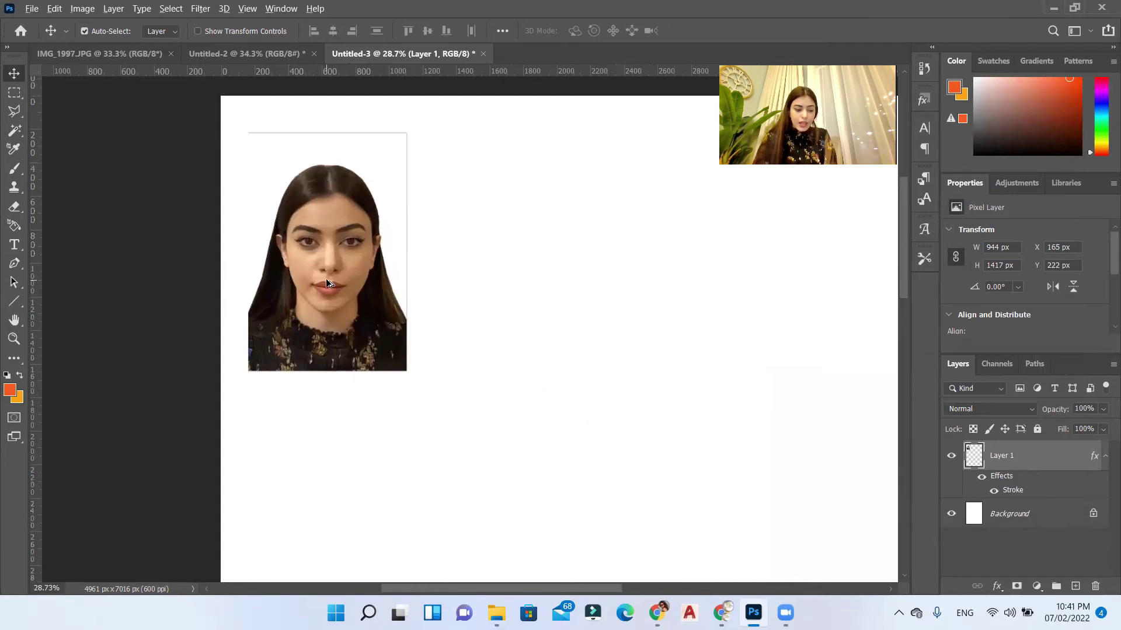
- Duplicate the framed photo with Ctrl+J to form a row of four across the page
key(ctrl+j)
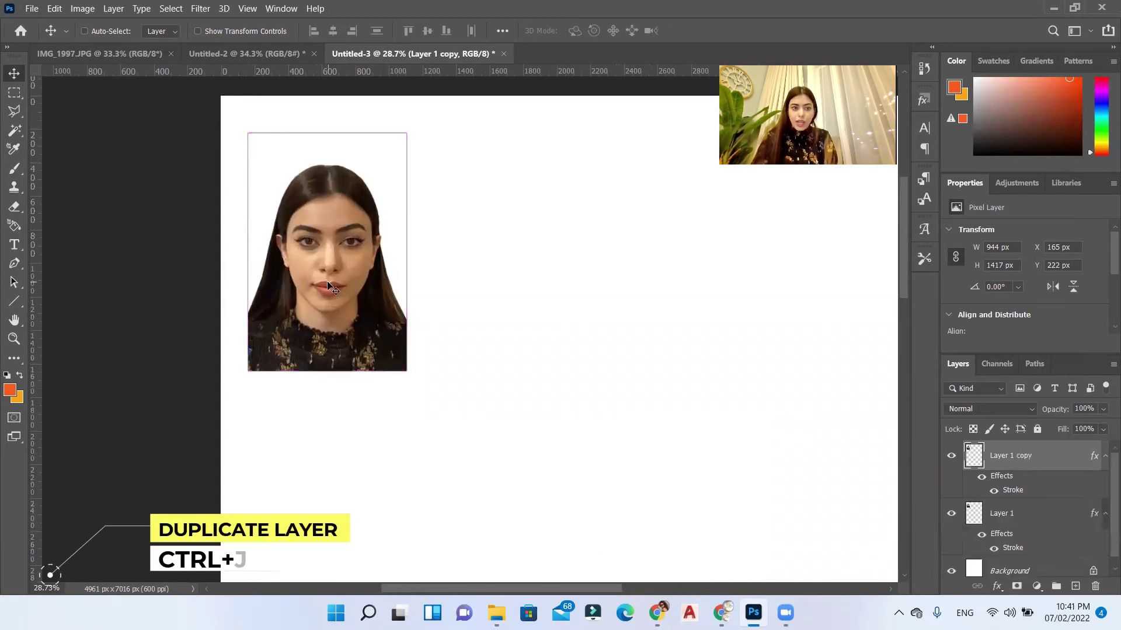
drag(330, 266, 610, 265)
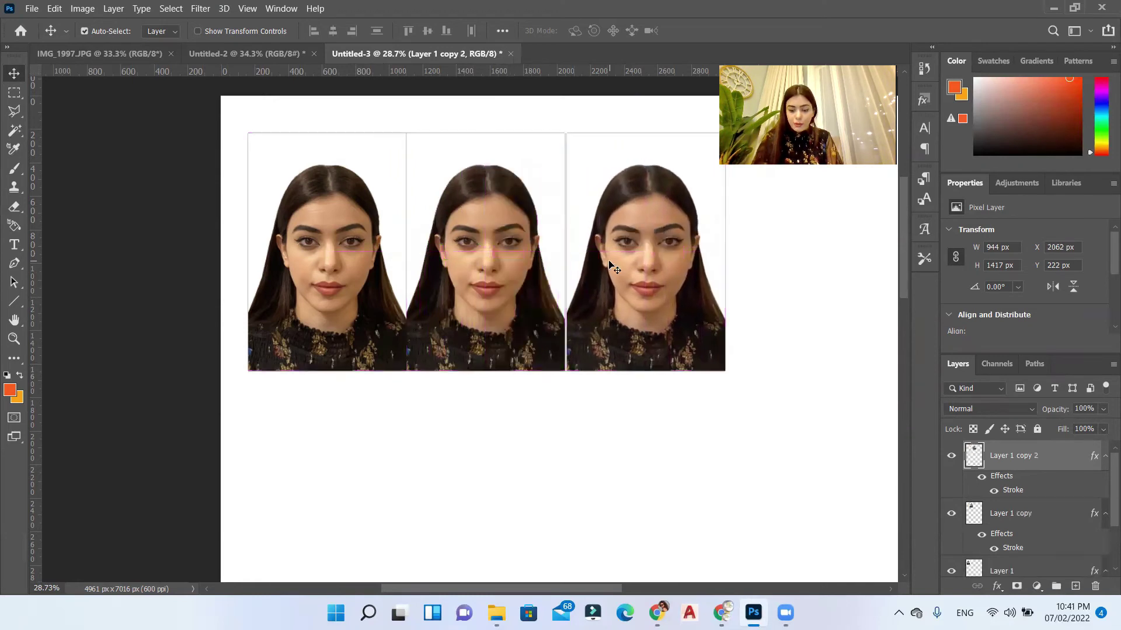
scroll(688, 395, down, 2)
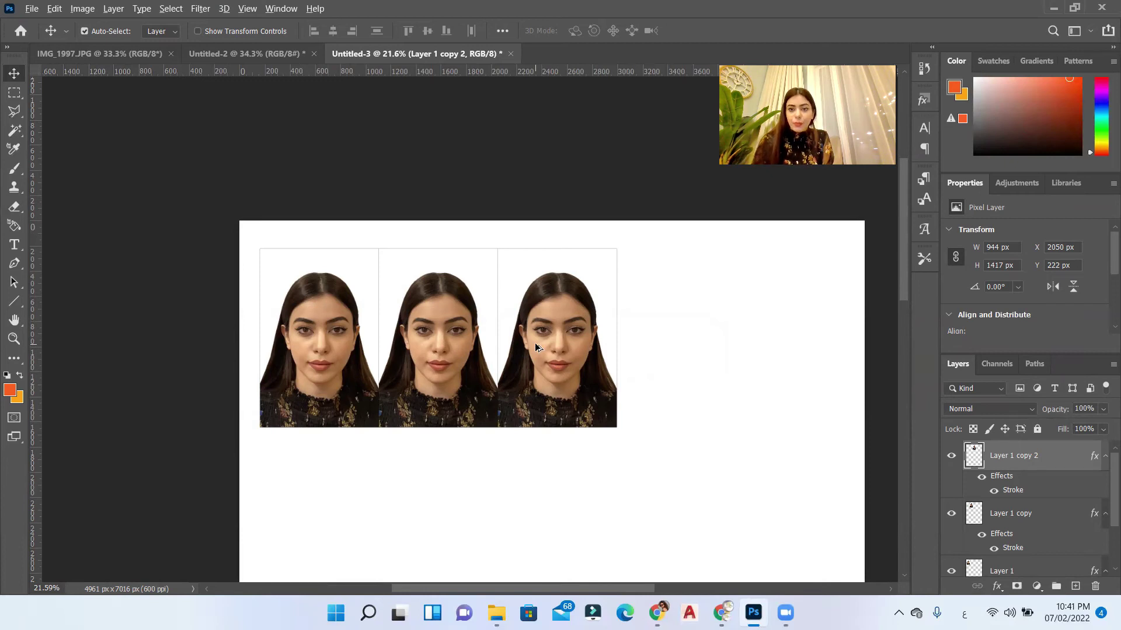
drag(534, 342, 696, 403)
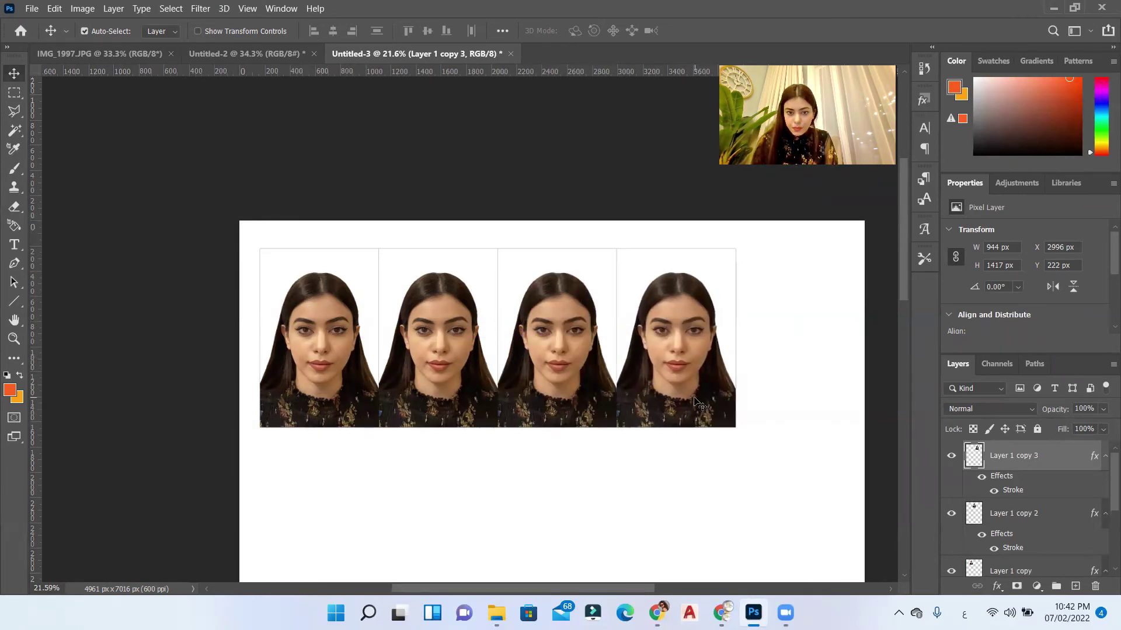
scroll(696, 403, down, 1)
- Select the row of four and copy it downward to make a second row, then deselect
drag(838, 490, 247, 210)
drag(680, 292, 694, 472)
scroll(695, 472, down, 1)
drag(788, 393, 220, 430)
drag(658, 391, 659, 391)
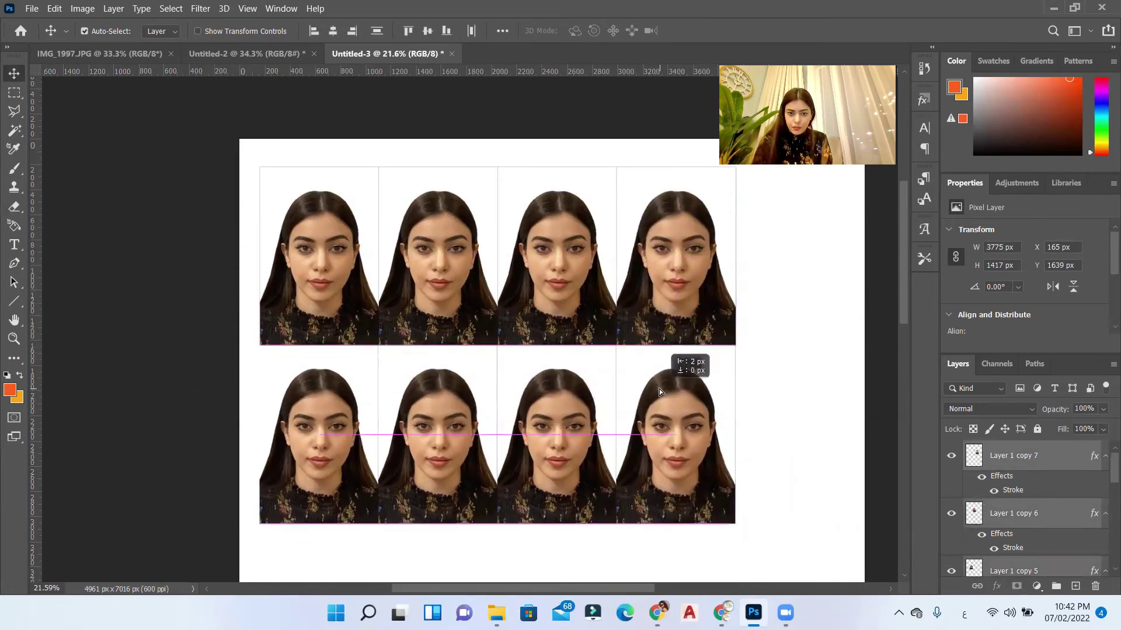
scroll(660, 391, down, 3)
click(639, 348)
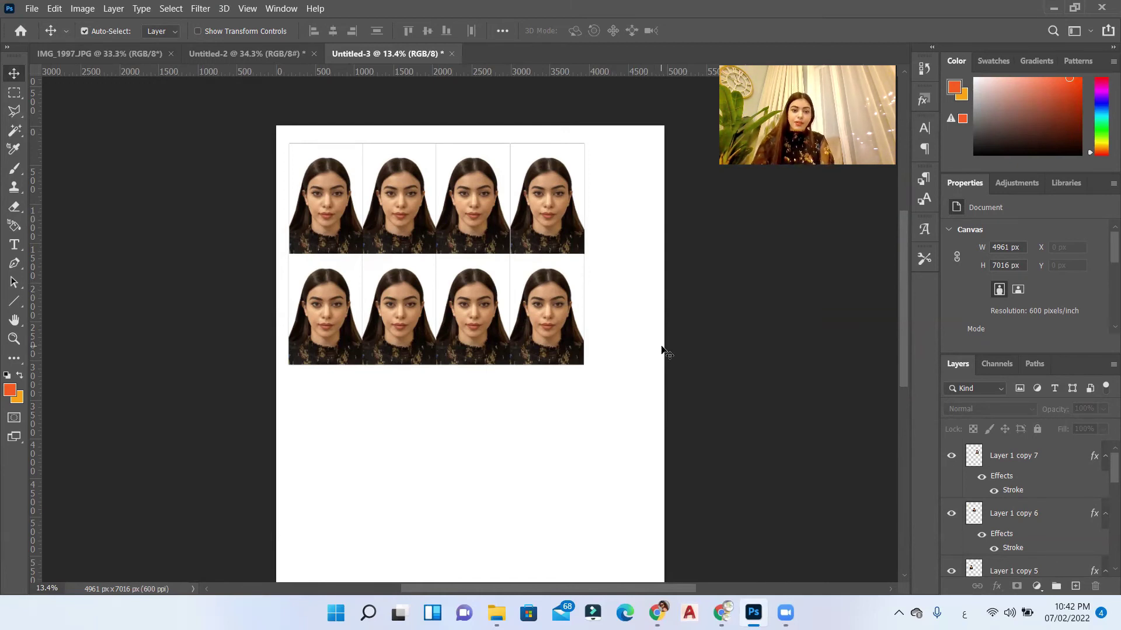
- Save As Photoshop PDF named 'ID PHOTOS' in D:\tutorial\ps\tut 11 on the computer
scroll(658, 341, down, 2)
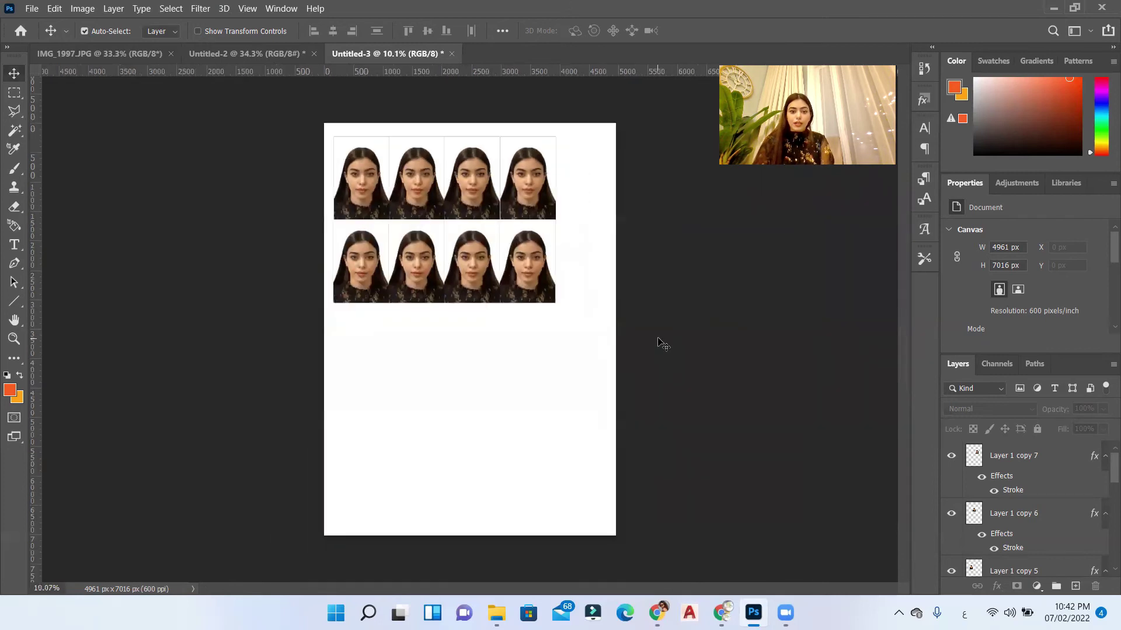
click(32, 9)
click(44, 177)
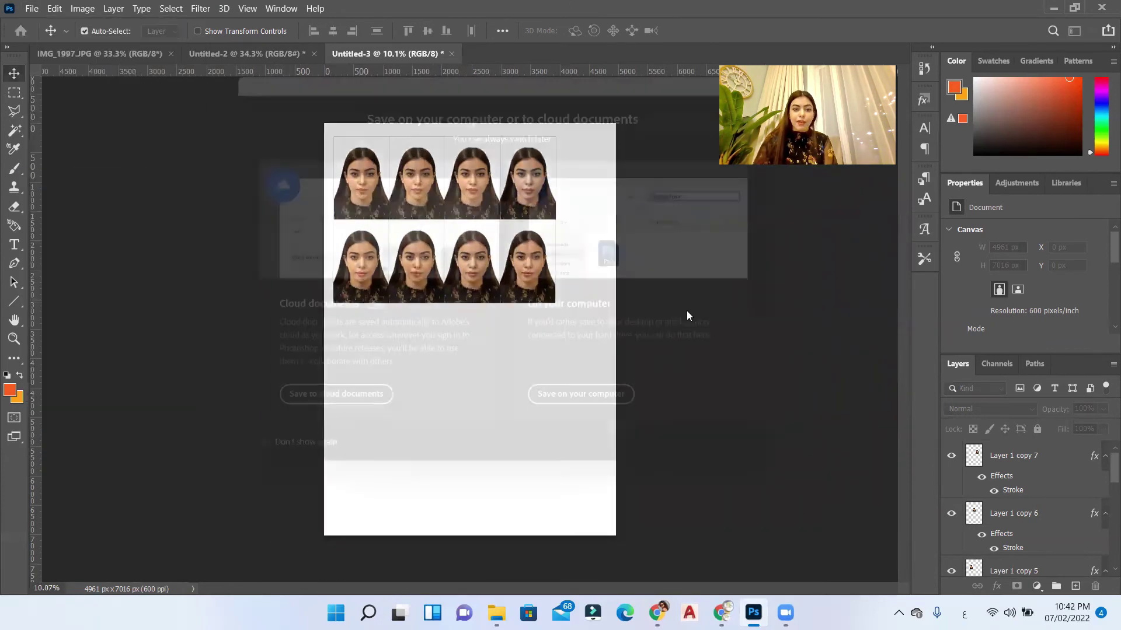
click(626, 419)
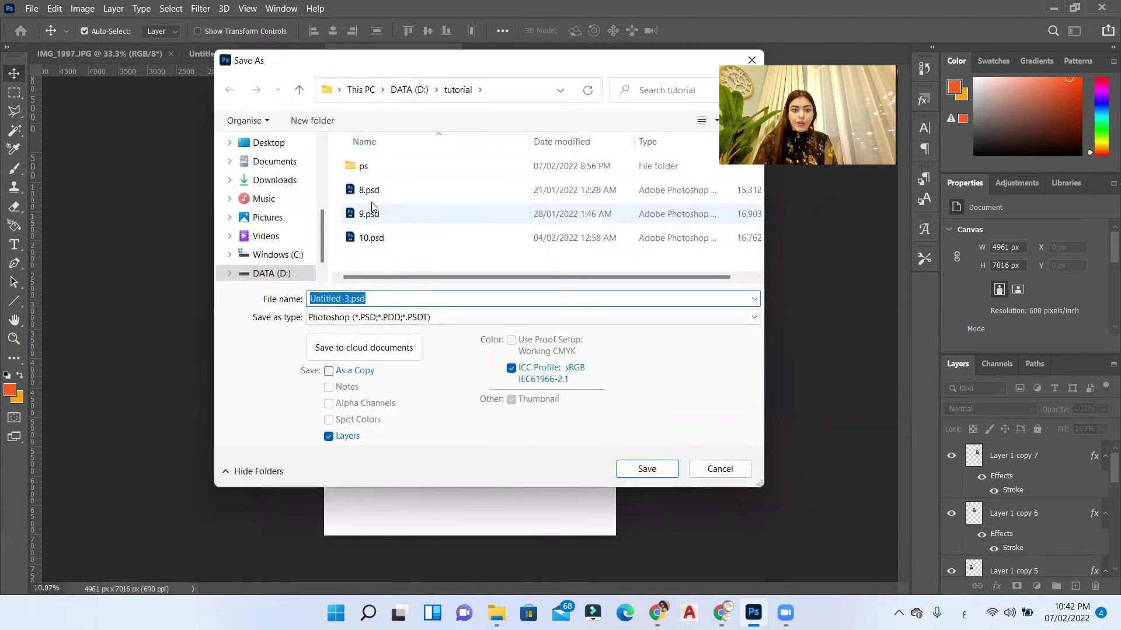
click(409, 89)
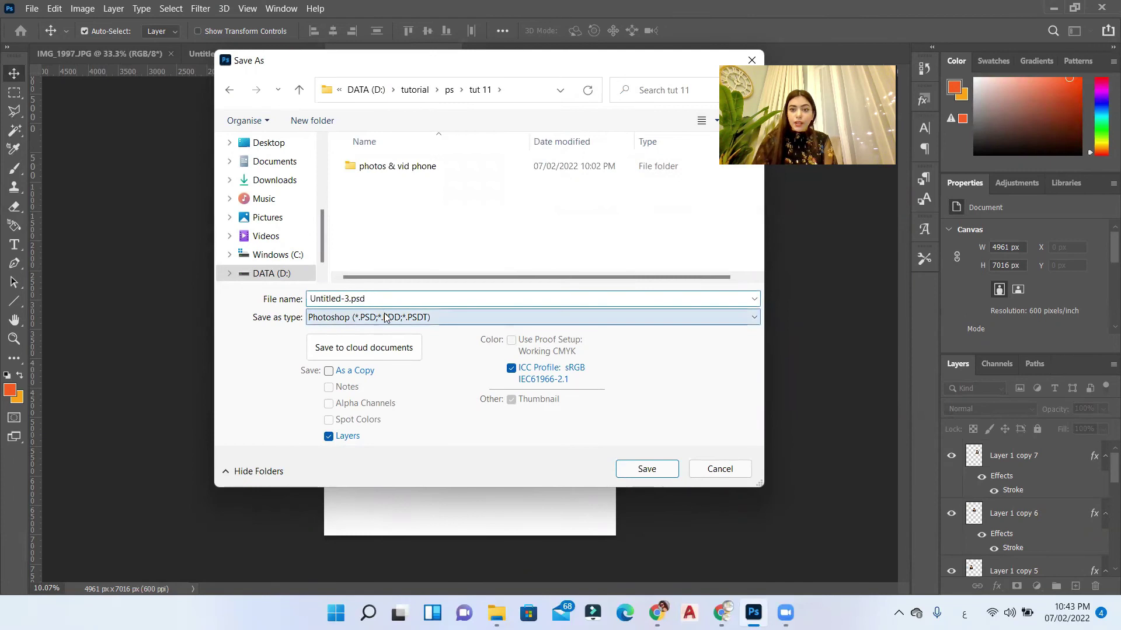
click(386, 318)
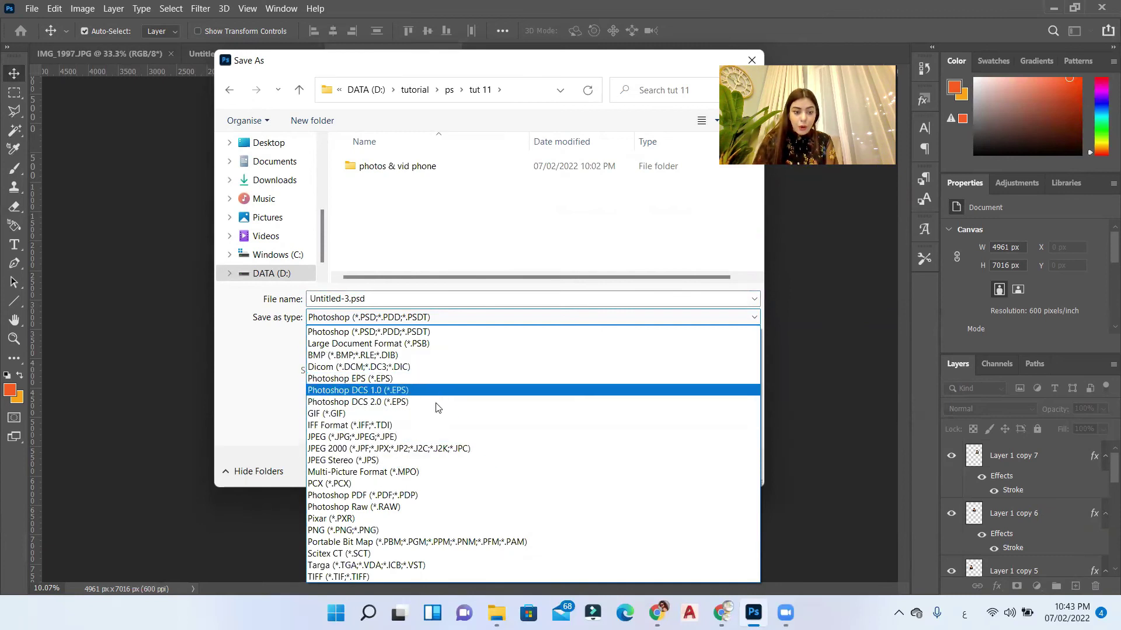
click(396, 495)
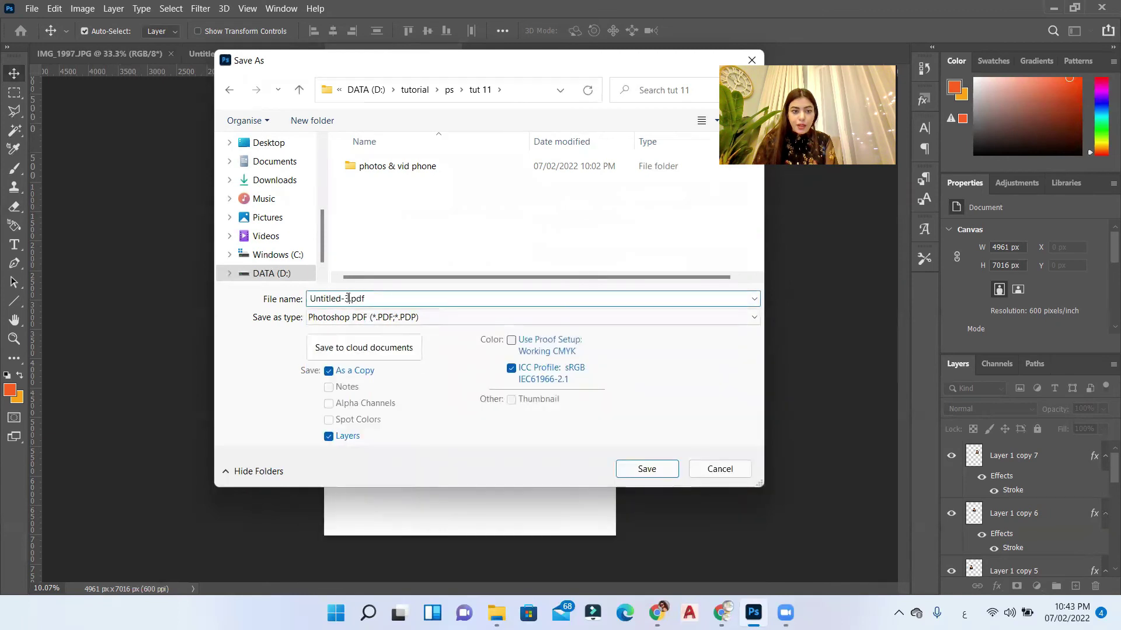
key(BackSpace)
key(alt+shift)
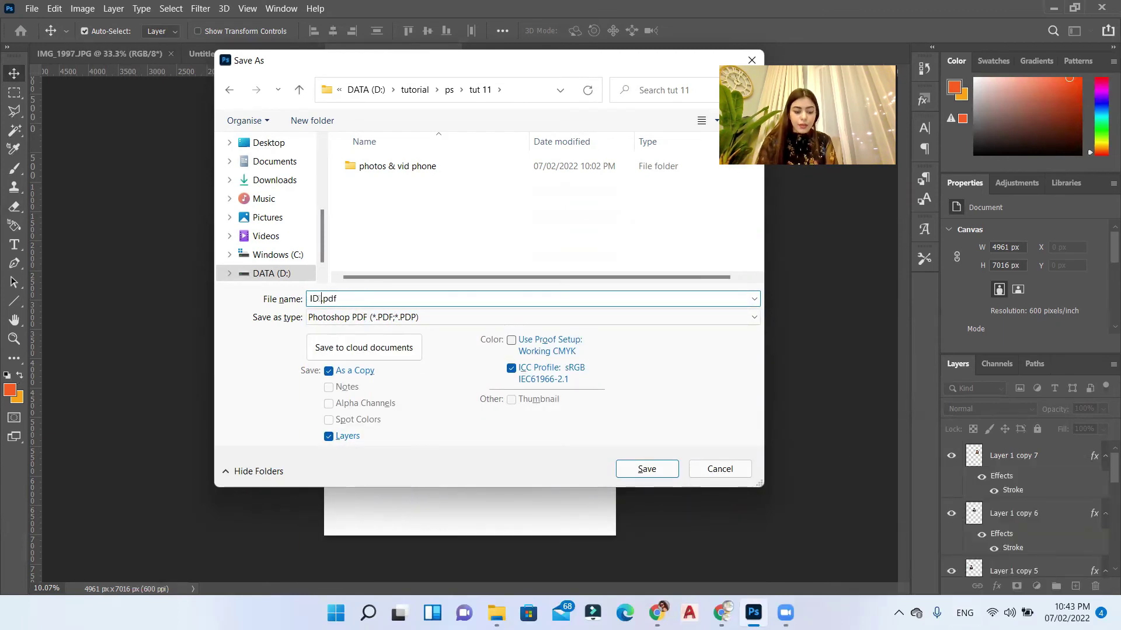
text(ID PHOTOS)
key(Return)
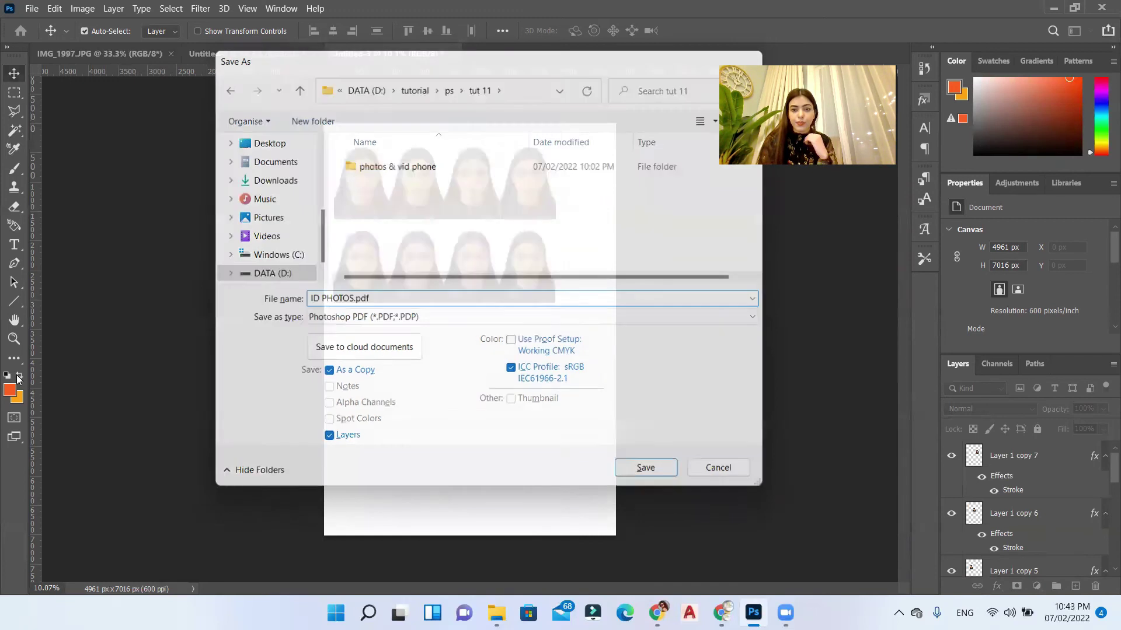
- Accept the PDF notice and save with High Quality Print settings
click(607, 250)
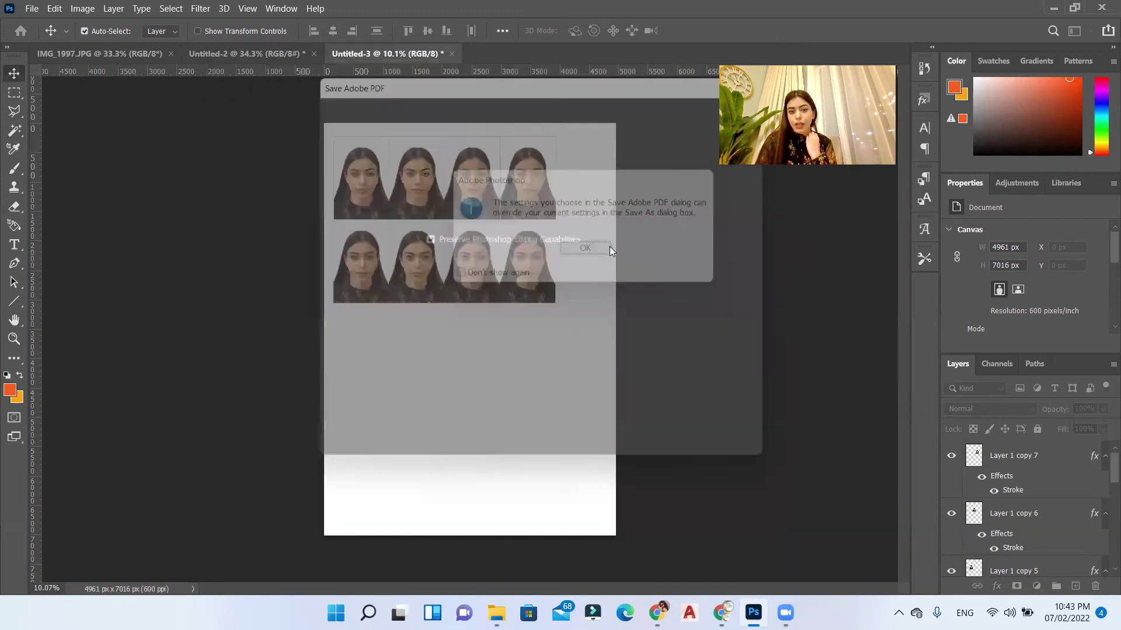
click(688, 460)
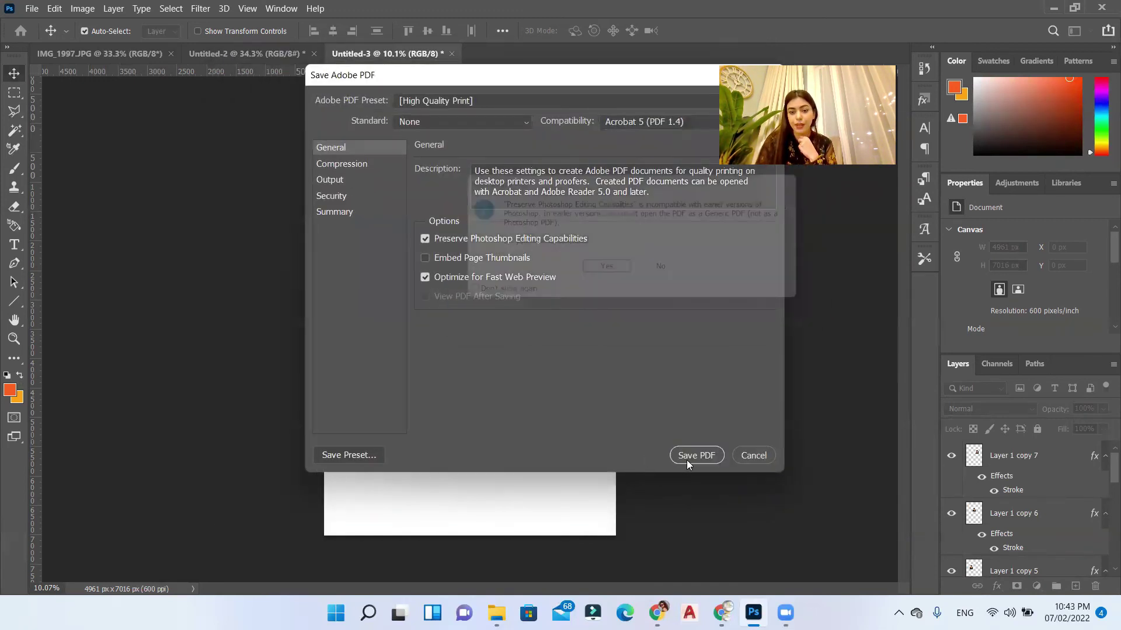
click(611, 274)
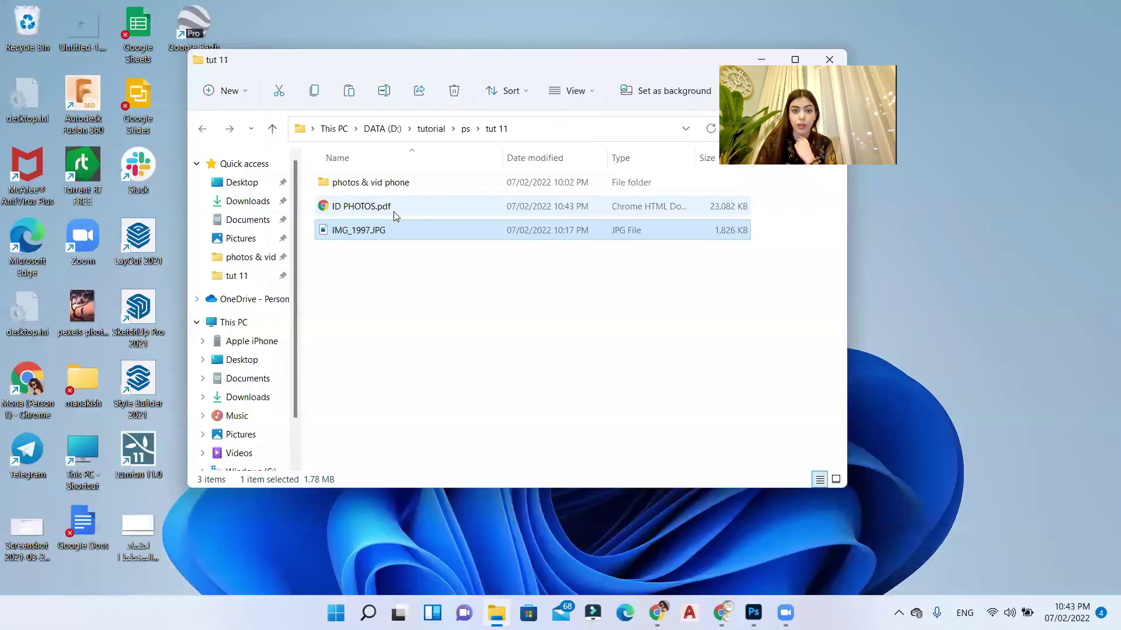
- Open ID PHOTOS.pdf from File Explorer in Chrome's PDF viewer
double_click(394, 213)
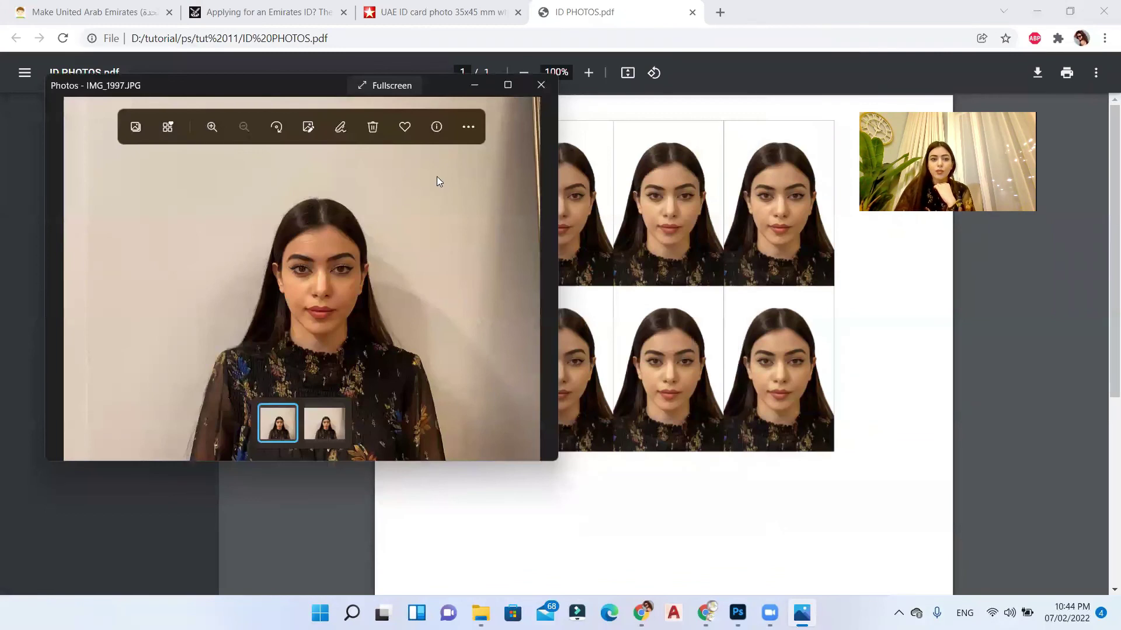
double_click(445, 89)
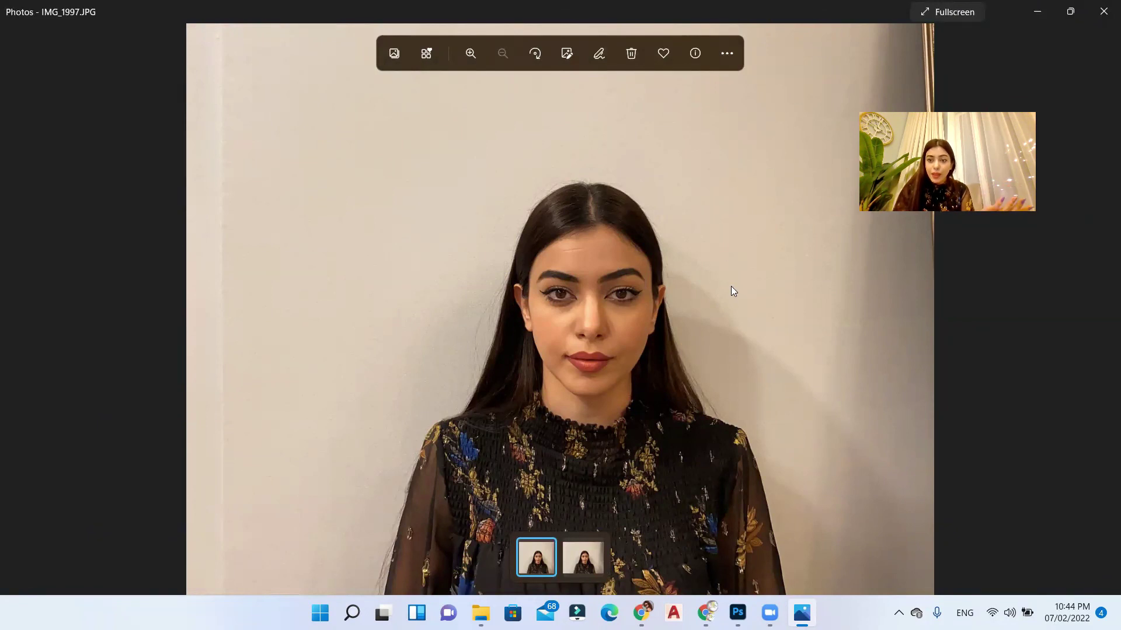
double_click(772, 14)
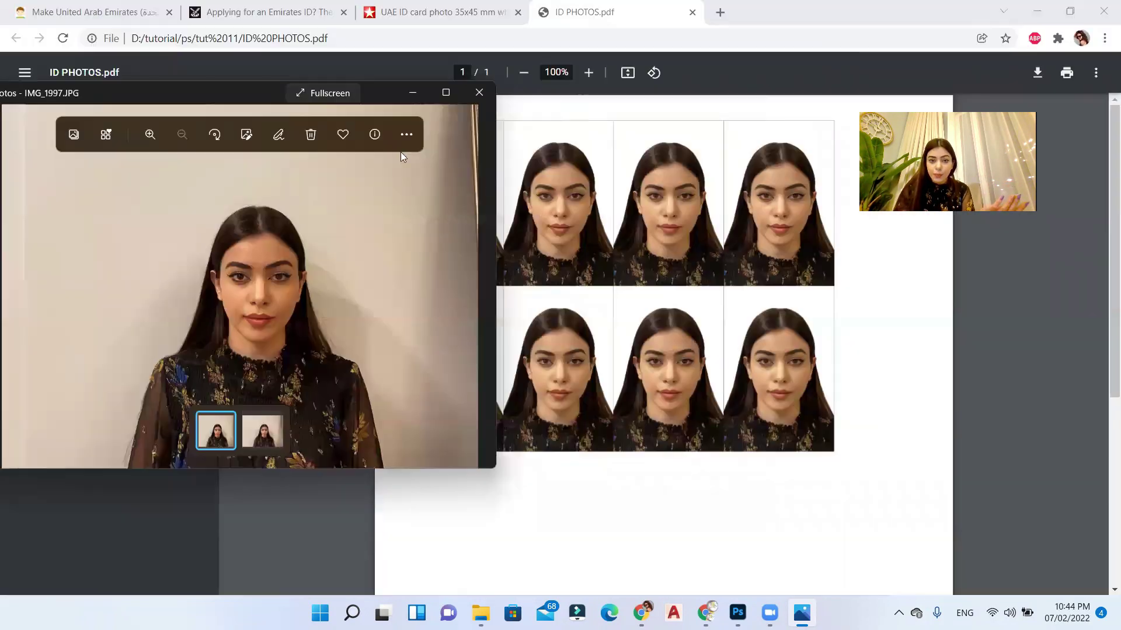